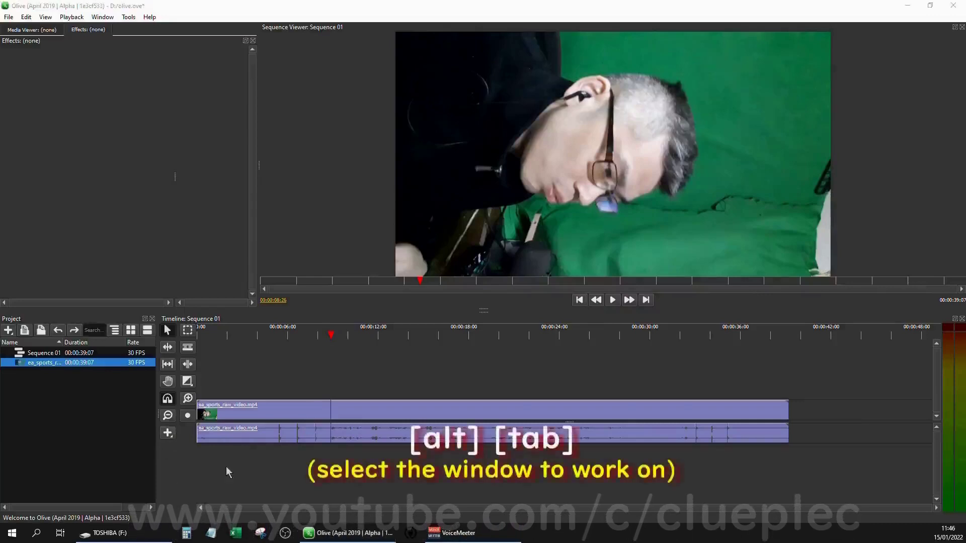
Switch to the file browser and open the 4k_mask image from the TOSHIBA (F:) drive in Paint.
key("alt+Tab")
scroll(603, 352, "down", 2)
left_click(534, 394)
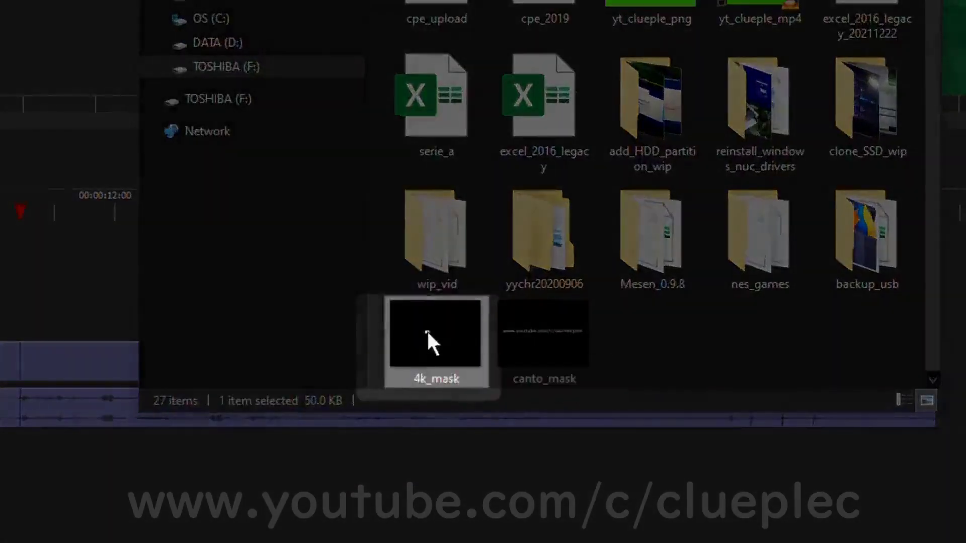
double_click(500, 380)
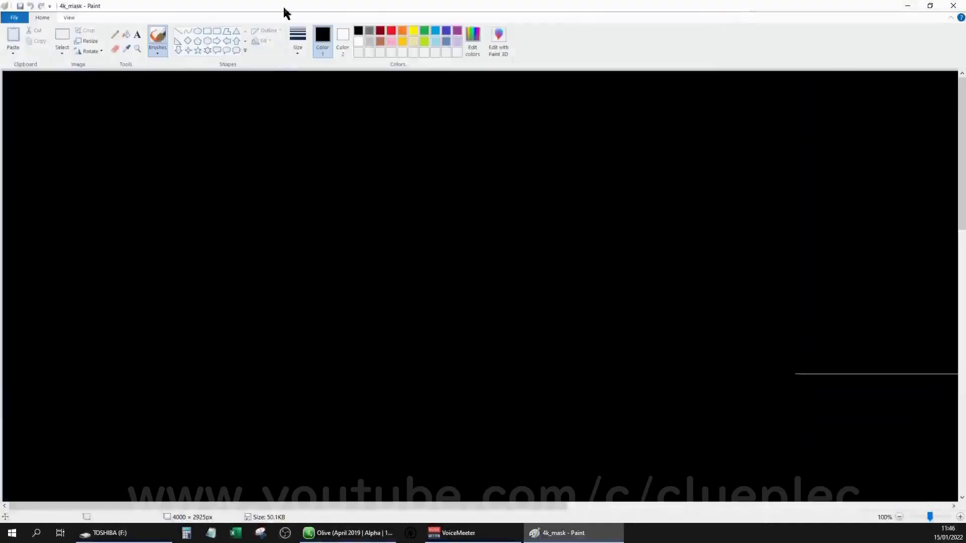
Erase the old white rectangle by filling the background white, and refill the whole canvas with solid black.
key("ctrl+Page_Down")
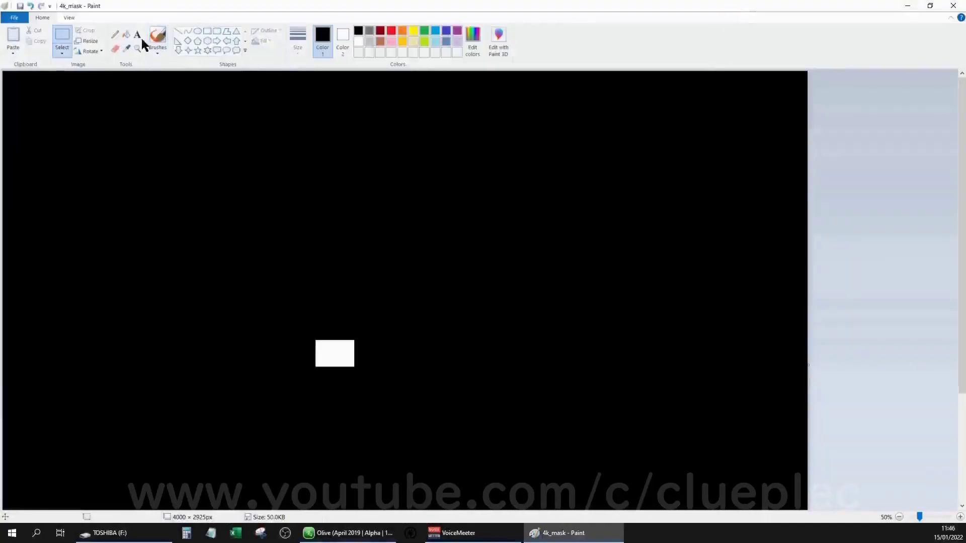
left_click(126, 34)
left_click(358, 41)
left_click(371, 216)
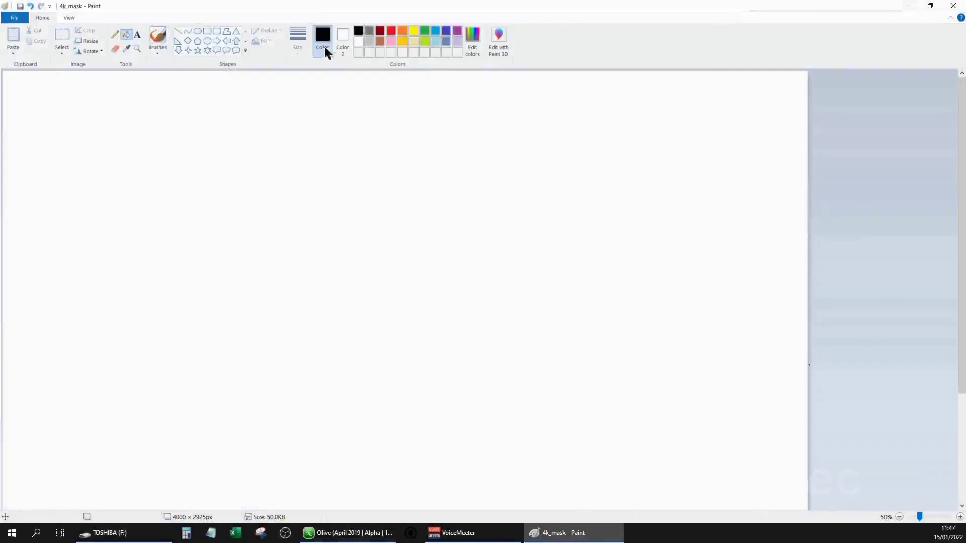
left_click(433, 169)
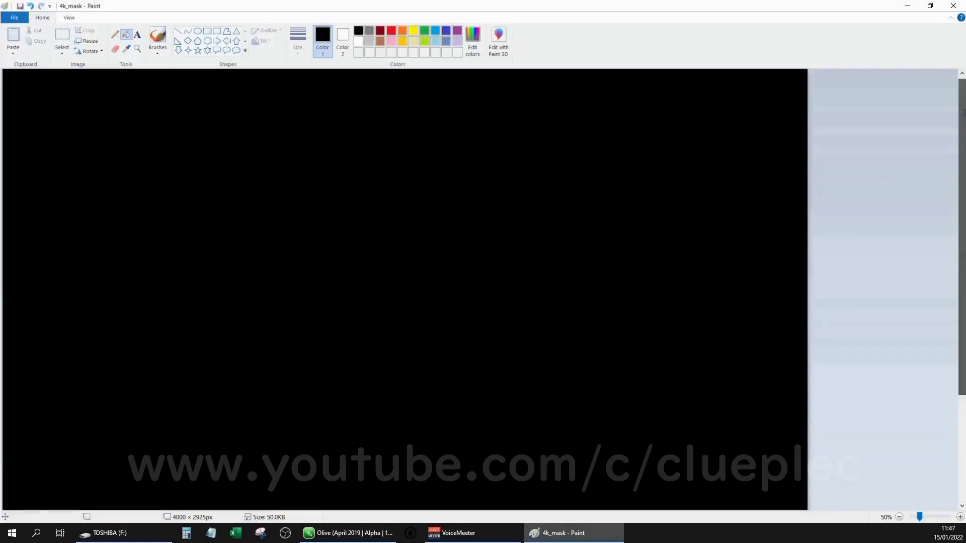
Check the mask image's horizontal and vertical size in pixels in the resize settings.
left_click(88, 41)
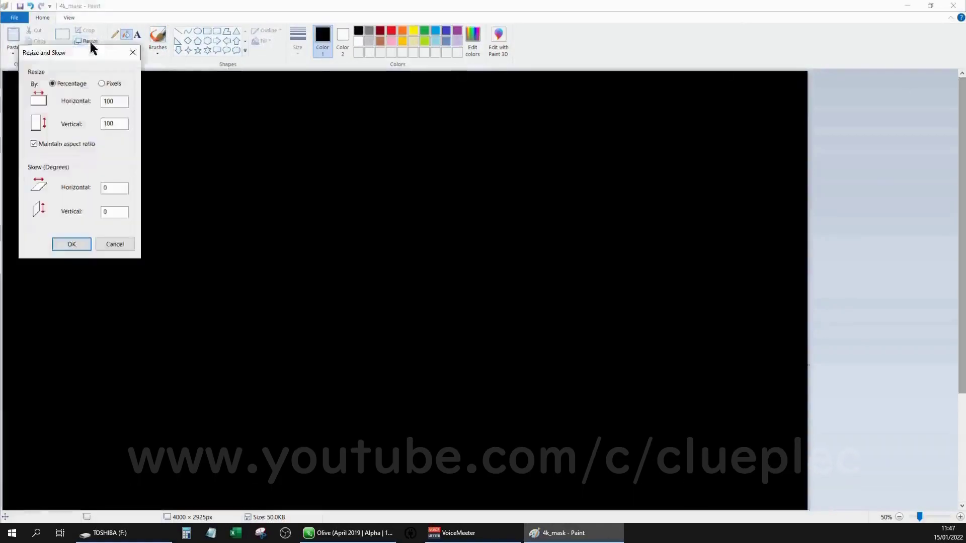
left_click(101, 82)
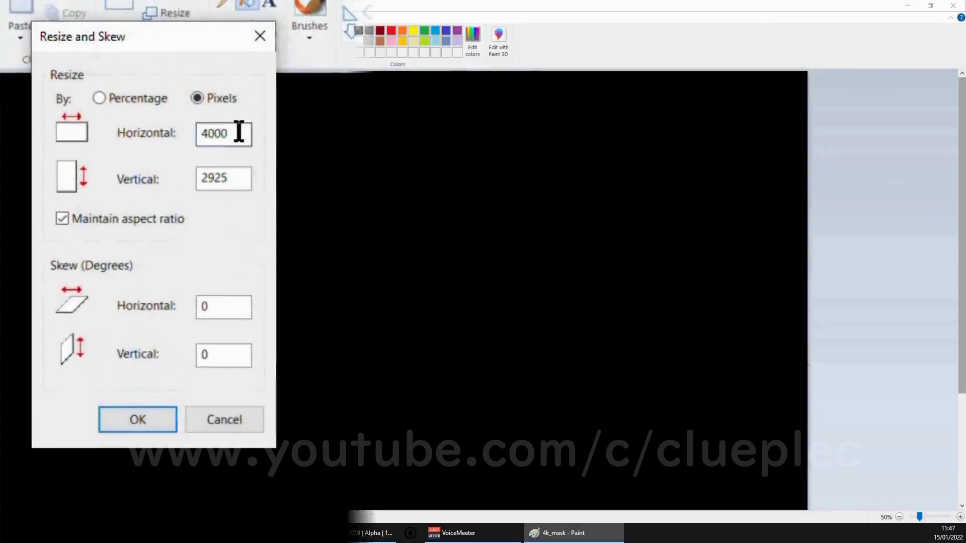
left_click_drag(239, 132, 108, 125)
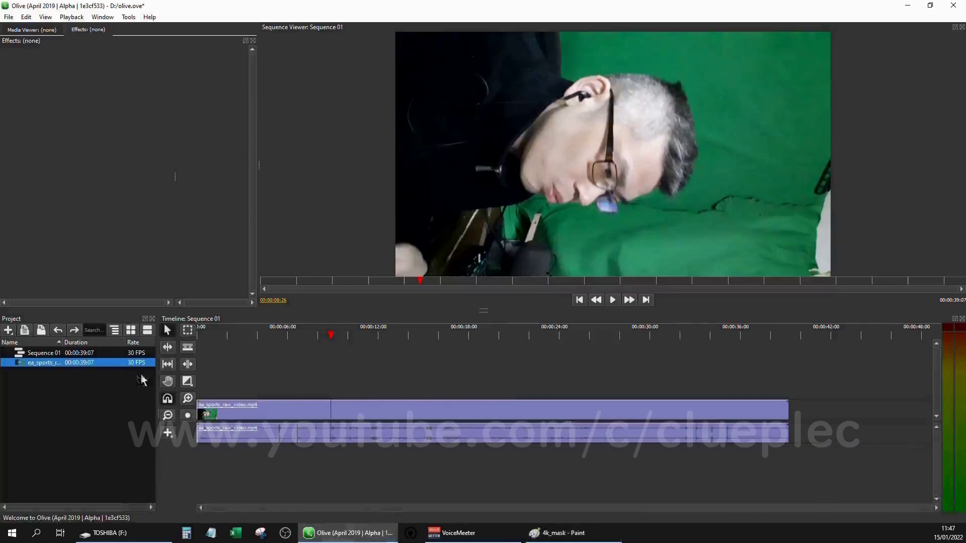
Check the preset and video dimensions of Sequence 01 in Olive, and return to Paint to dismiss the resize settings.
left_click(76, 353)
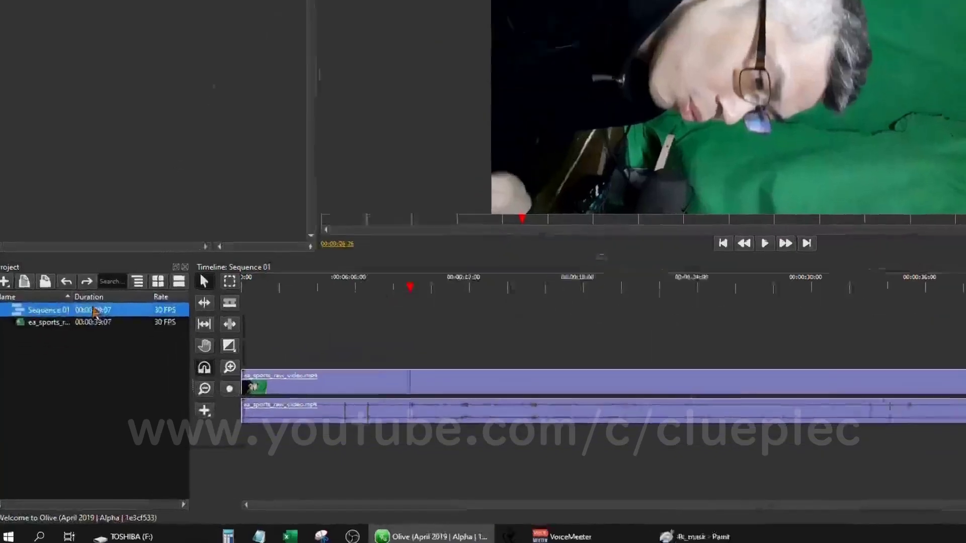
right_click(79, 351)
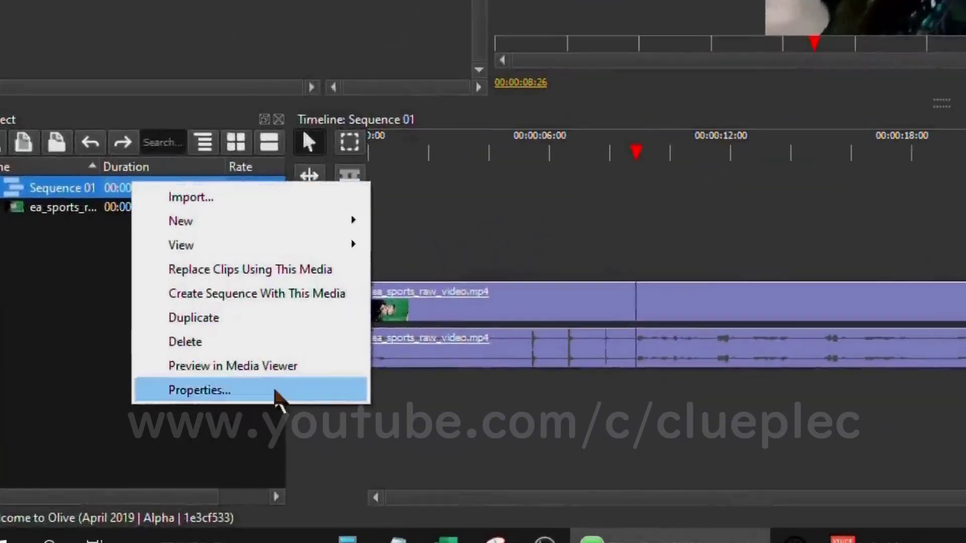
left_click(280, 395)
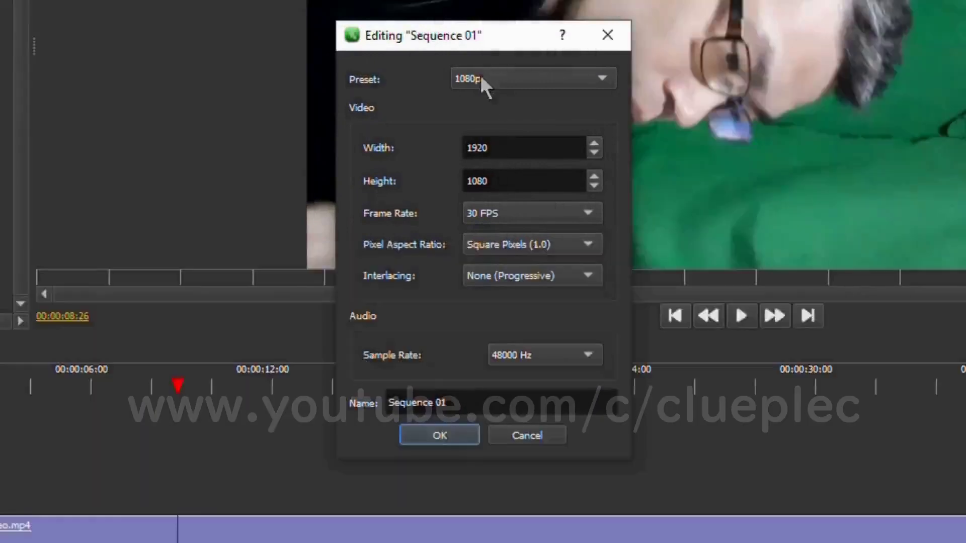
left_click(481, 79)
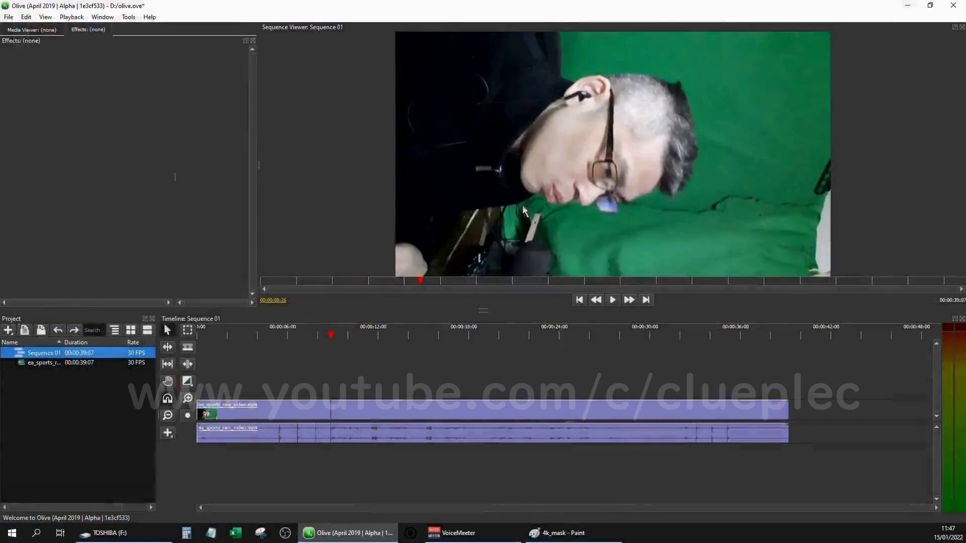
left_click(563, 533)
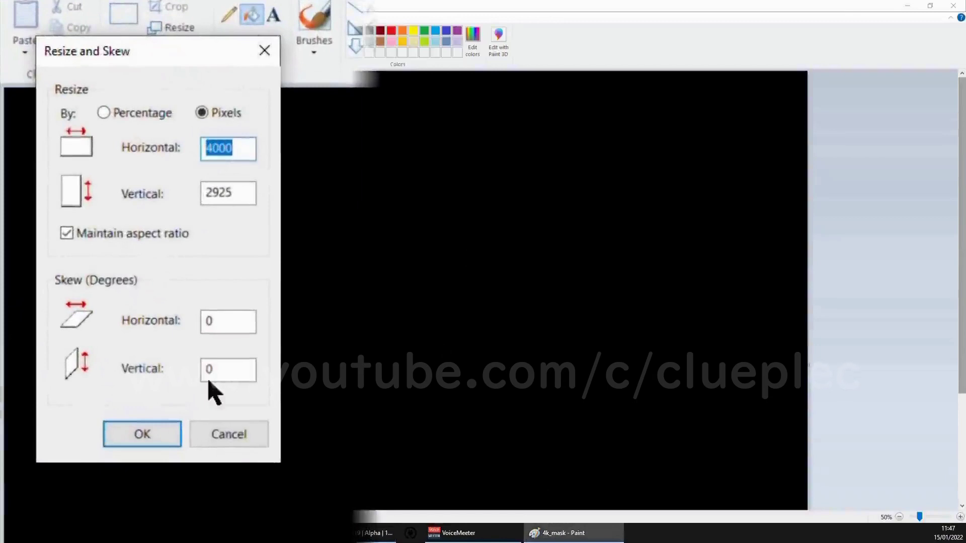
left_click(216, 438)
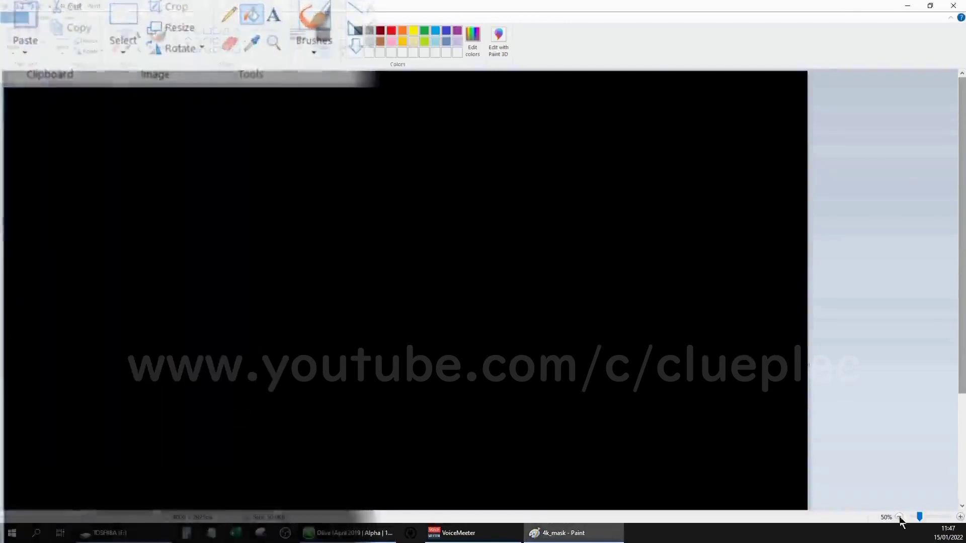
Draw a small white-outlined rounded rectangle near the middle of the black canvas.
left_click(899, 516)
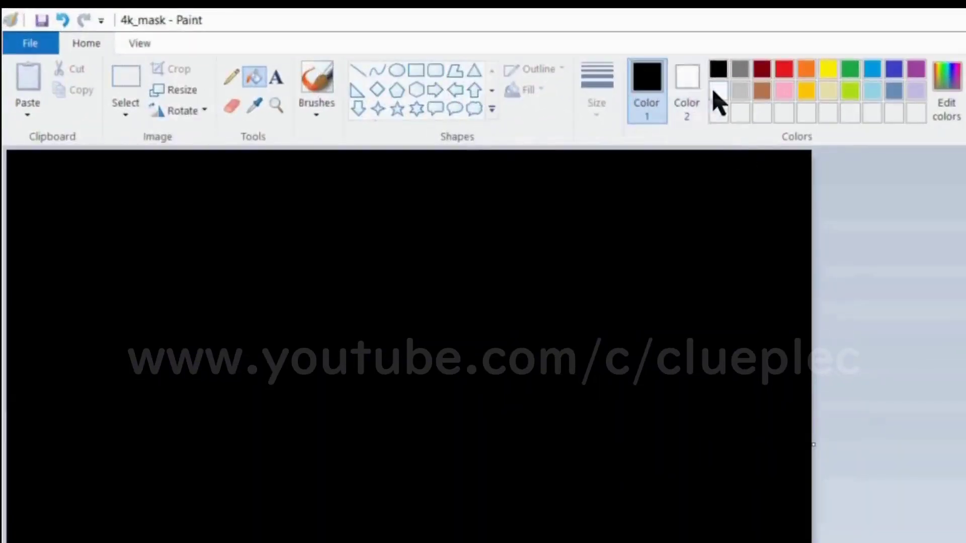
left_click(418, 73)
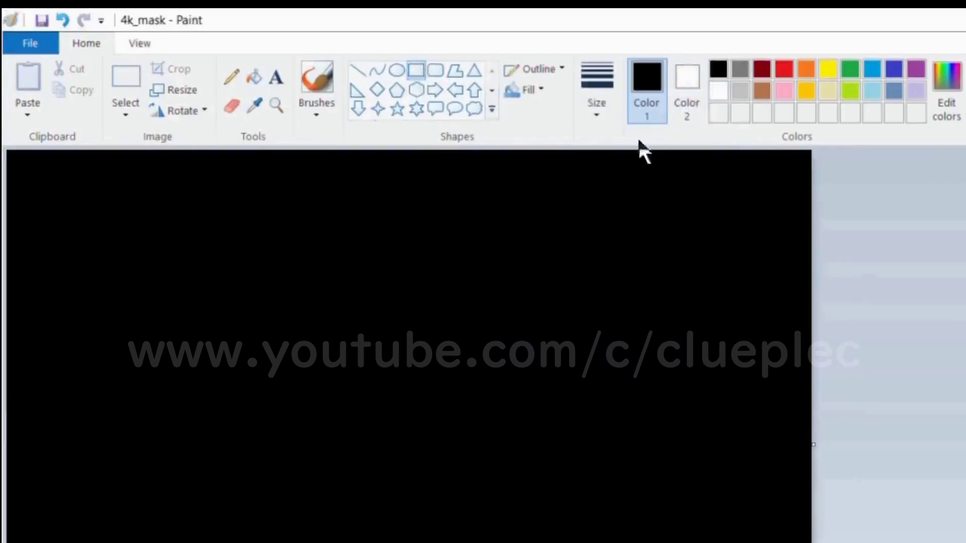
left_click(435, 72)
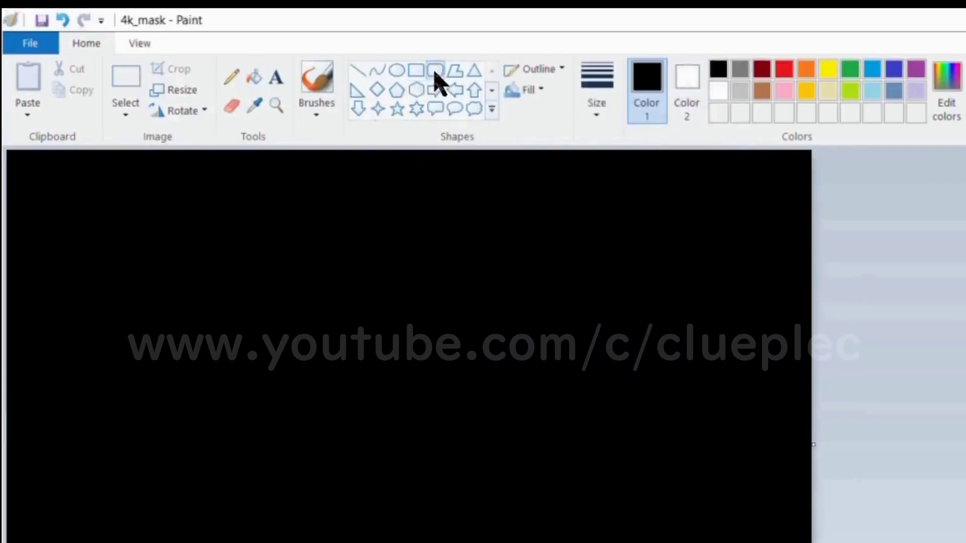
left_click(717, 92)
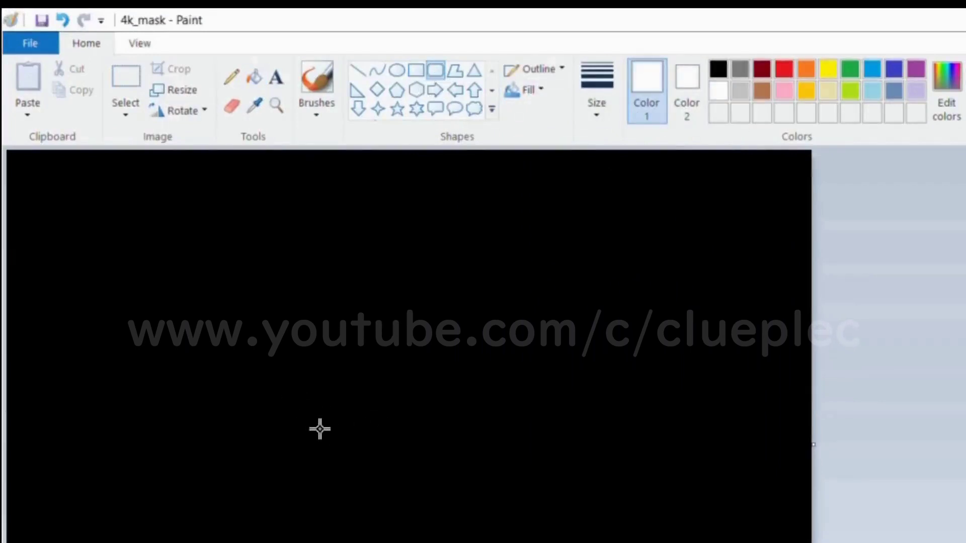
left_click_drag(320, 429, 366, 467)
mouse_move(320, 429)
left_mouse_down()
mouse_move(339, 424)
mouse_move(336, 437)
left_mouse_up()
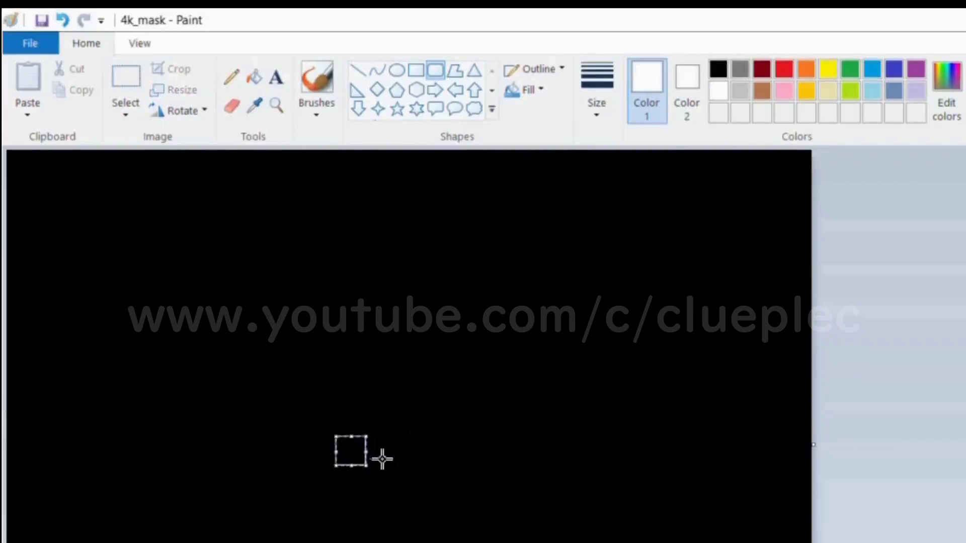
Enlarge and reposition the rounded rectangle into a wider shape near the canvas middle, and finalize it.
left_click_drag(368, 436, 475, 356)
left_click_drag(401, 366, 401, 377)
left_click_drag(389, 389, 380, 423)
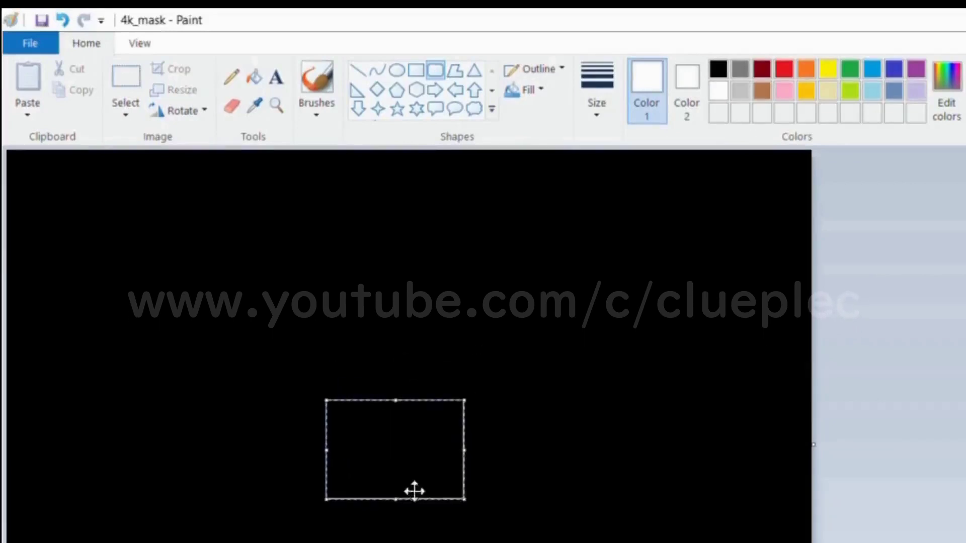
left_click_drag(459, 495, 414, 442)
left_click(552, 233)
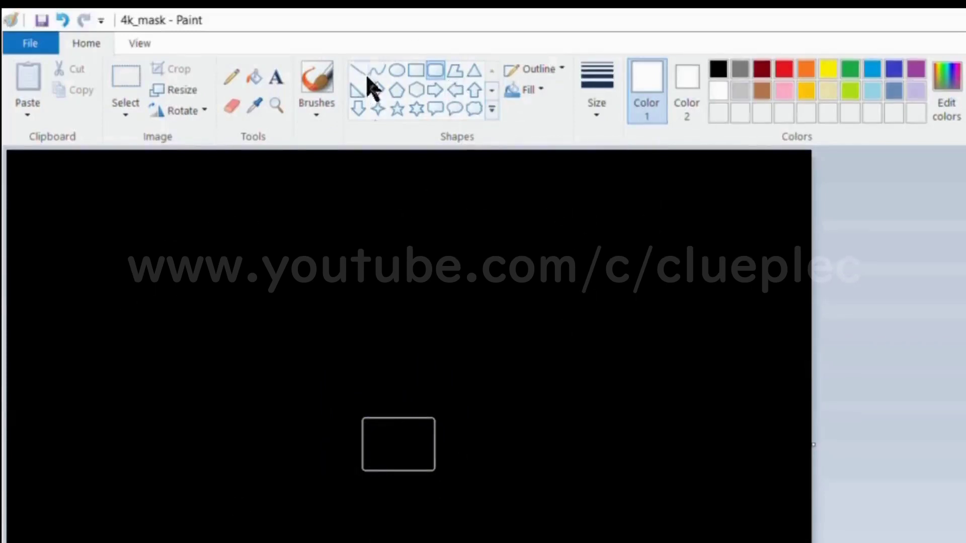
Fill the inside of the rounded rectangle with white and save the mask image.
left_click(254, 77)
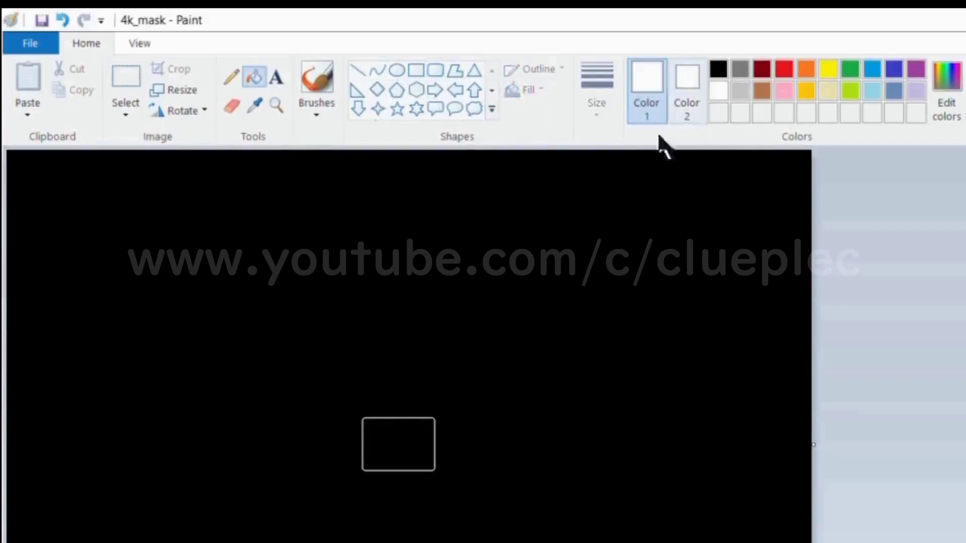
left_click(409, 428)
key("ctrl+s")
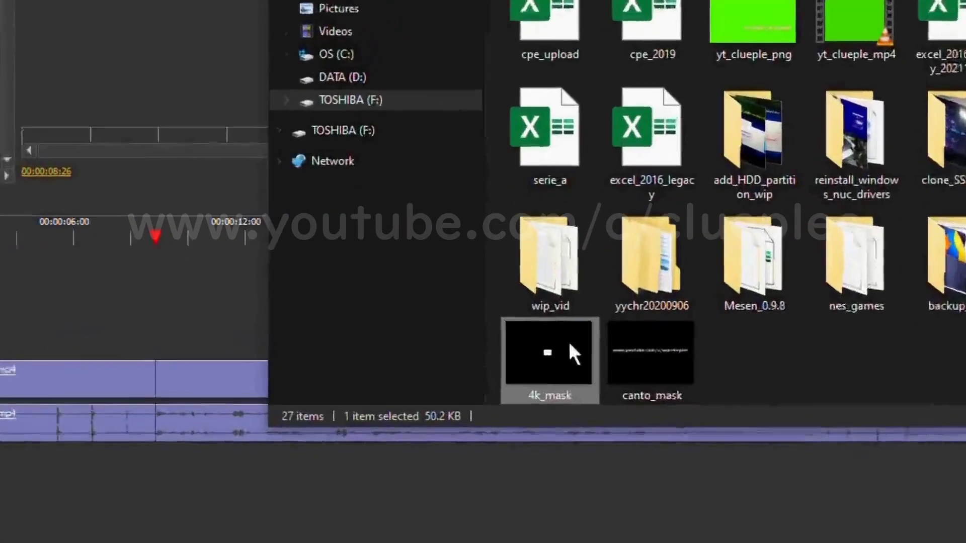
Import 4k_mask into the Olive project and place it on the track above the video clip at the playhead.
left_click_drag(543, 394, 517, 397)
left_click_drag(519, 351, 123, 362)
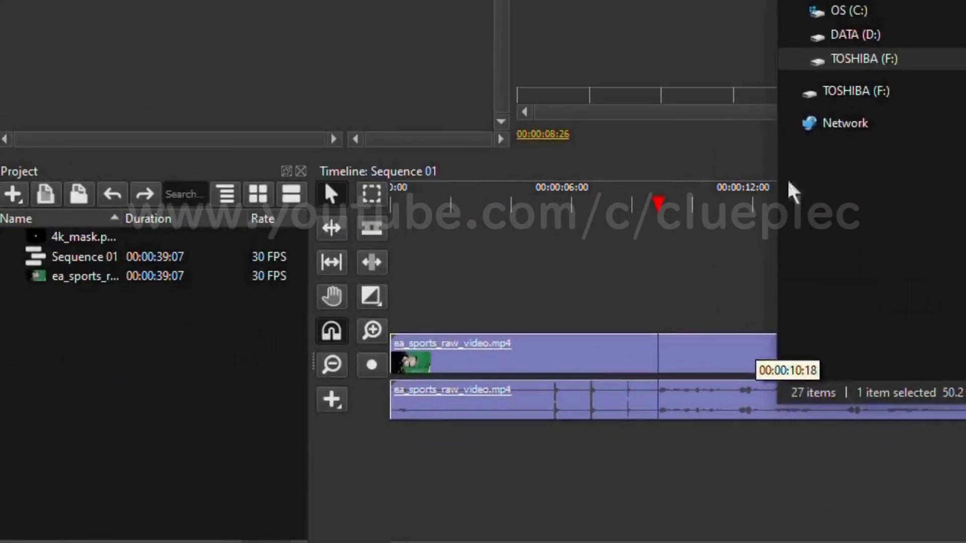
left_click(92, 241)
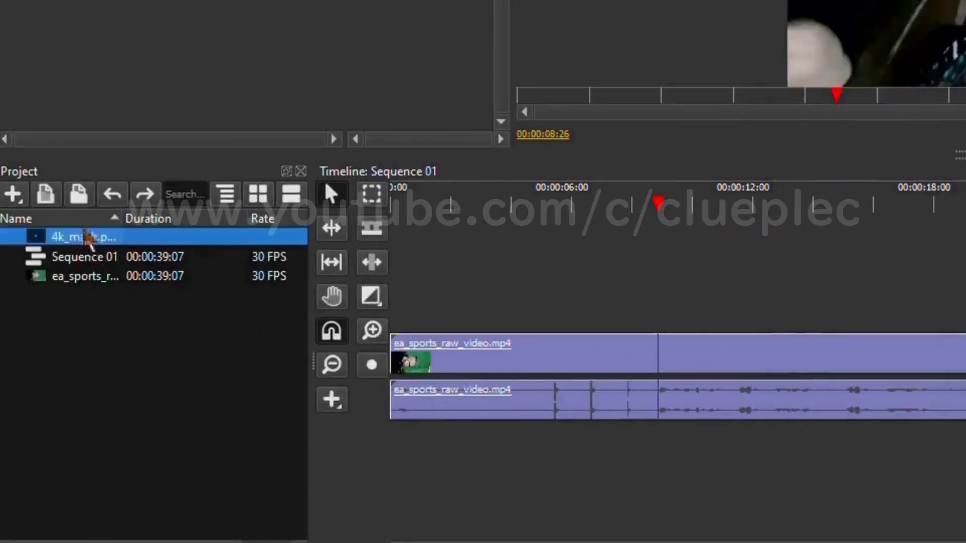
left_click_drag(93, 242, 686, 312)
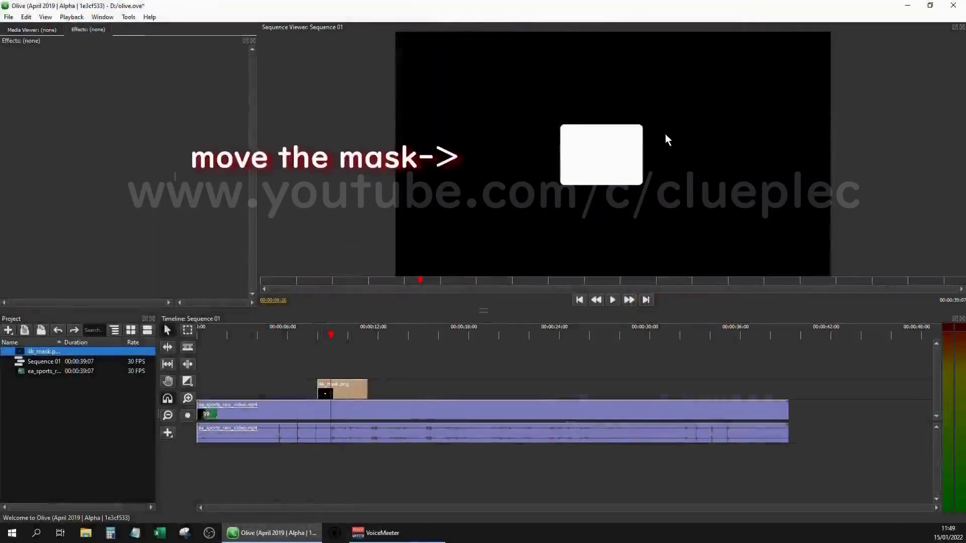
Reduce the scale of the 4k_mask clip to 52.
left_click(347, 389)
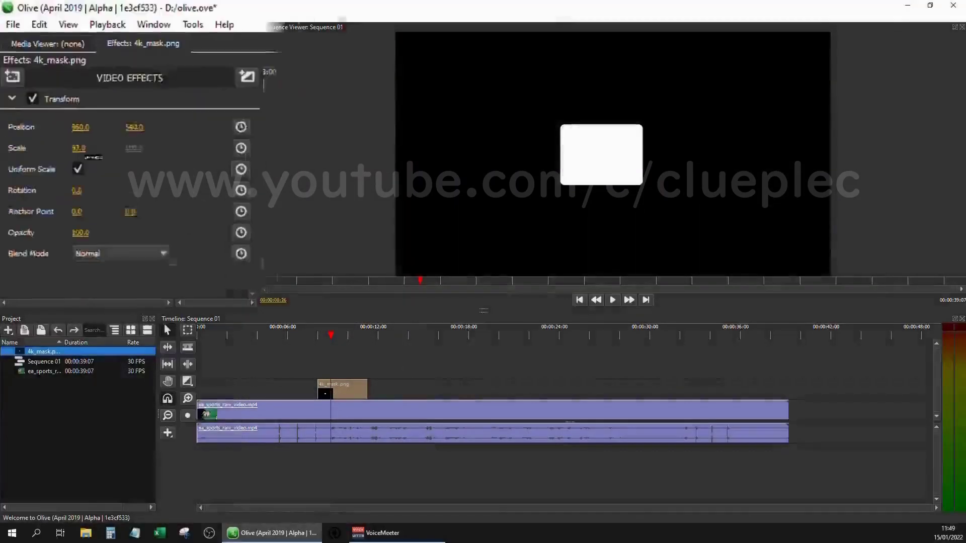
left_click_drag(54, 99, 65, 105)
left_click_drag(105, 196, 104, 197)
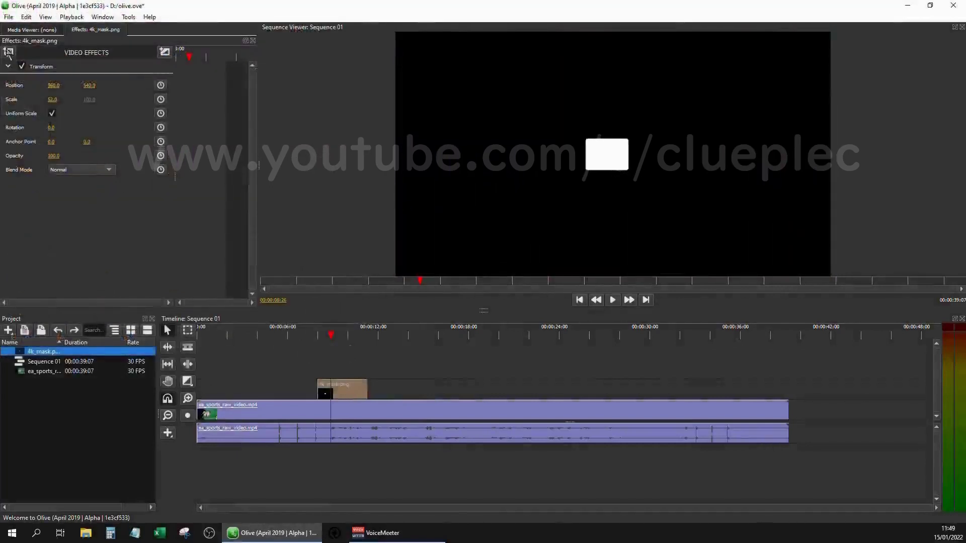
Add a Luma Key effect to the 4k_mask clip and enable its Invert option.
left_click(9, 52)
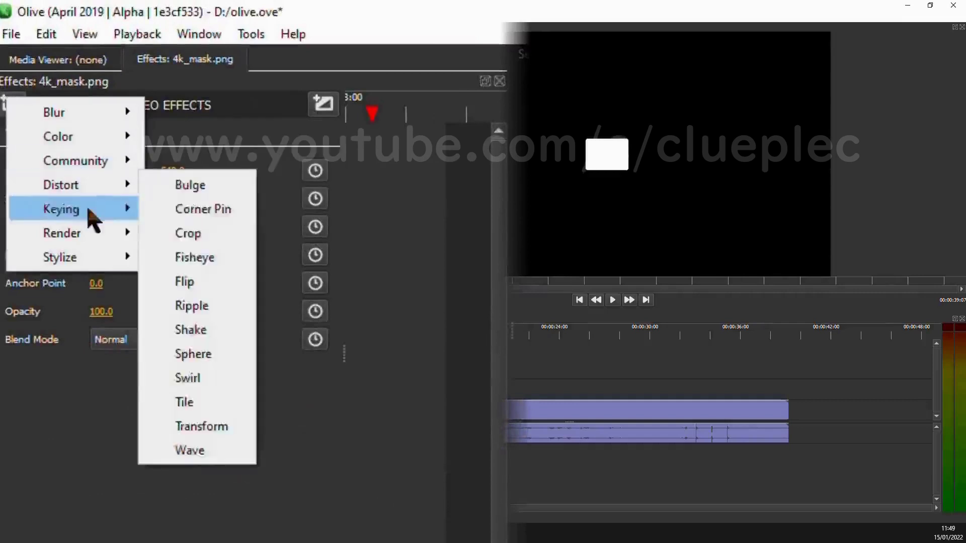
mouse_move(93, 220)
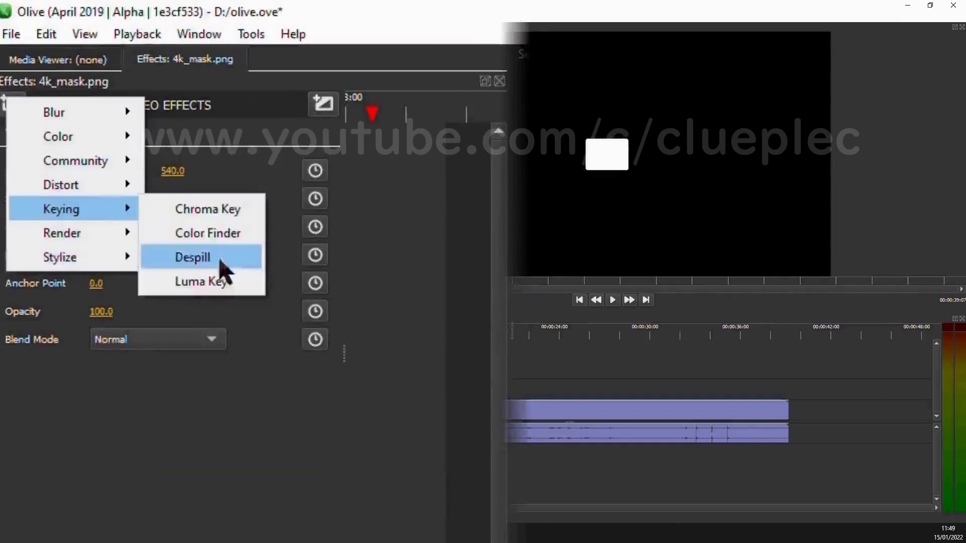
left_click(207, 280)
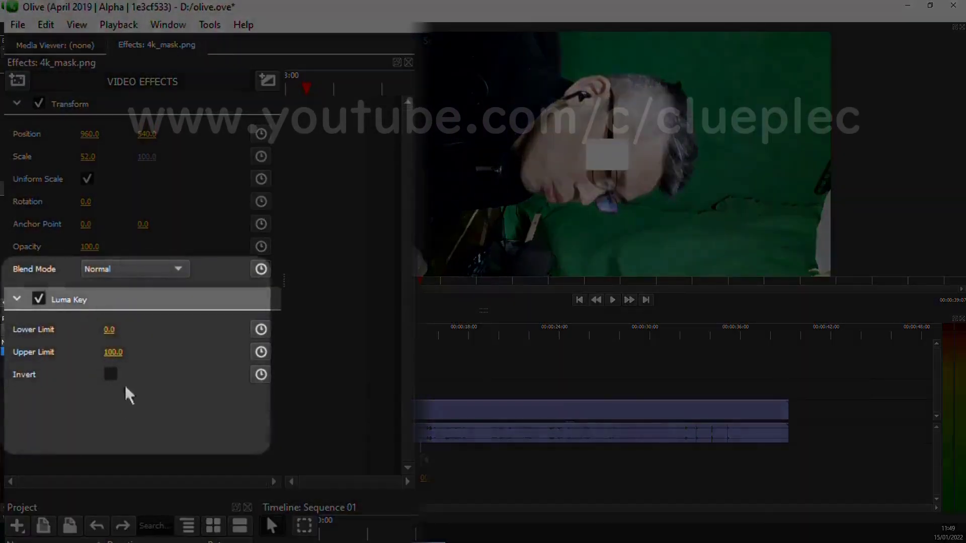
left_click(108, 373)
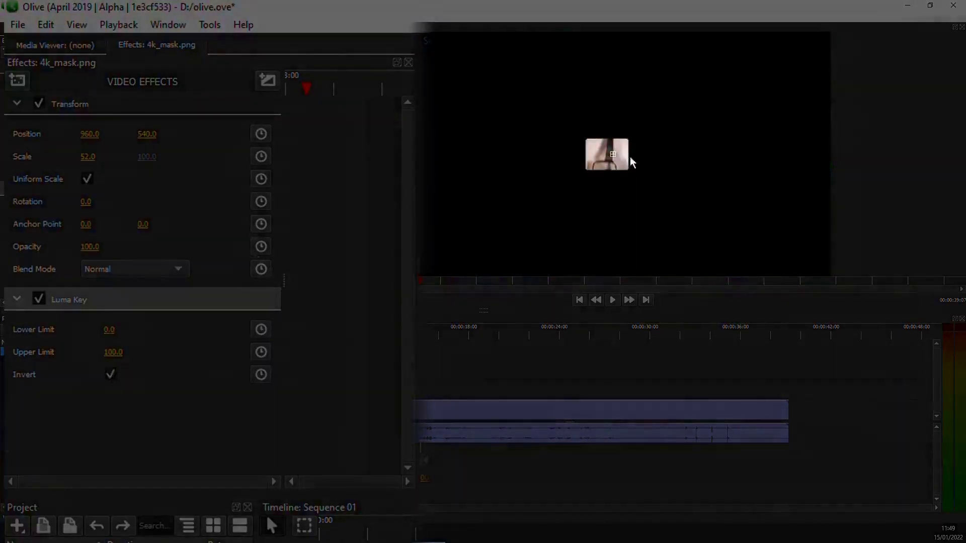
Move the mask highlight over the eye at about 1003, 589 and set the clip's opacity to 50.
mouse_move(630, 136)
left_mouse_down()
mouse_move(626, 163)
mouse_move(665, 136)
mouse_move(610, 134)
mouse_move(641, 144)
left_mouse_up()
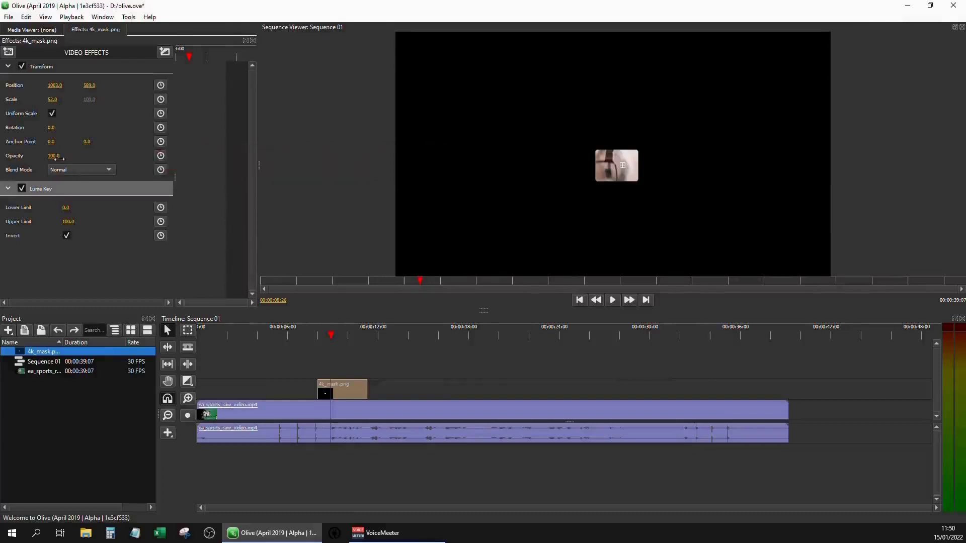
left_click_drag(75, 192, 74, 193)
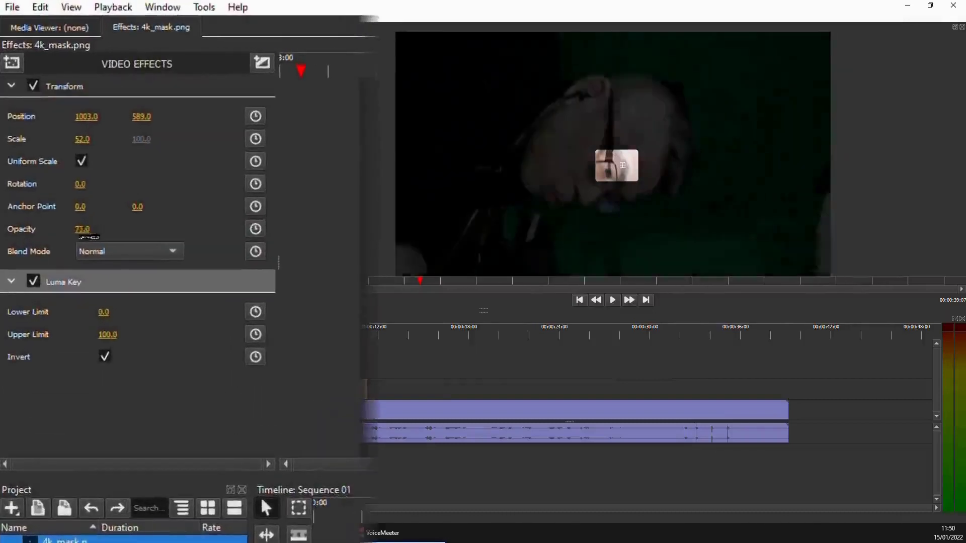
left_click(82, 229)
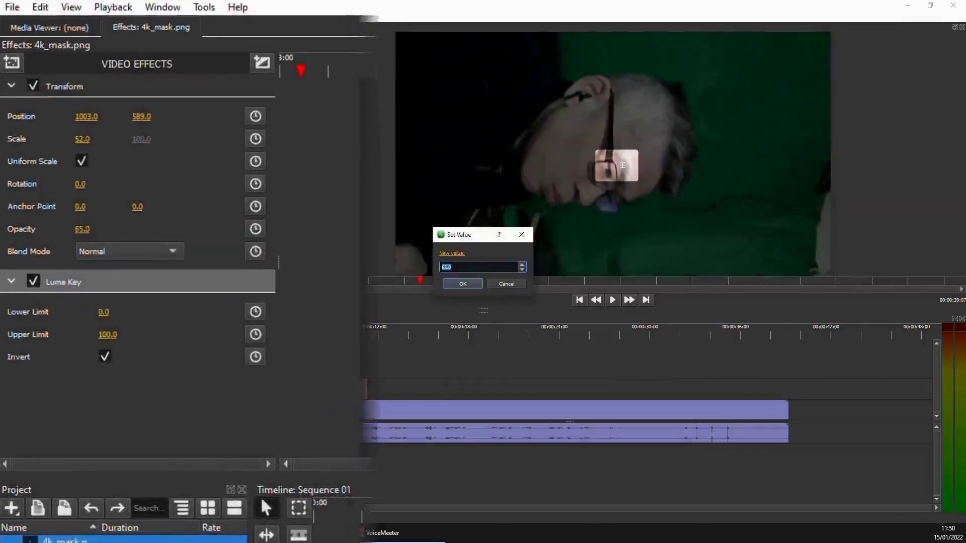
type("30")
key("Return")
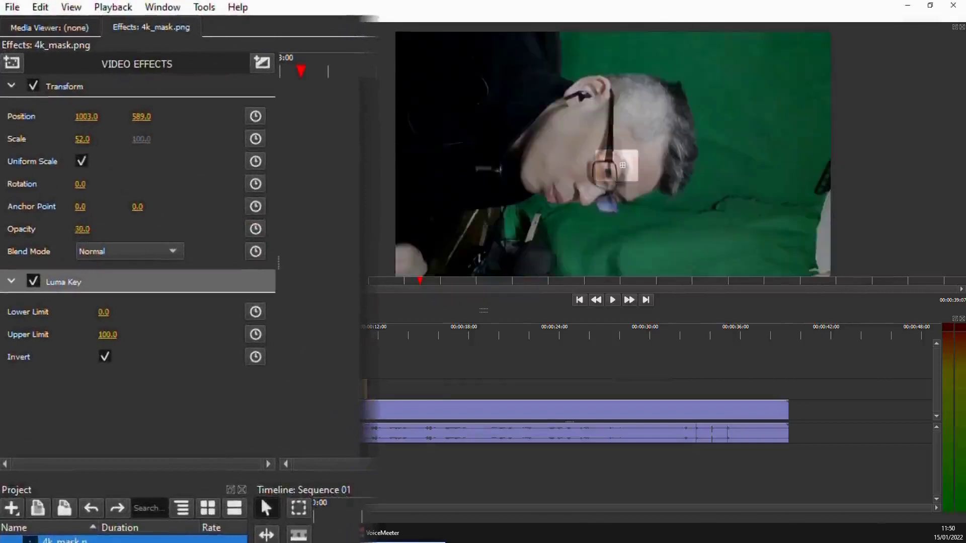
left_click(99, 229)
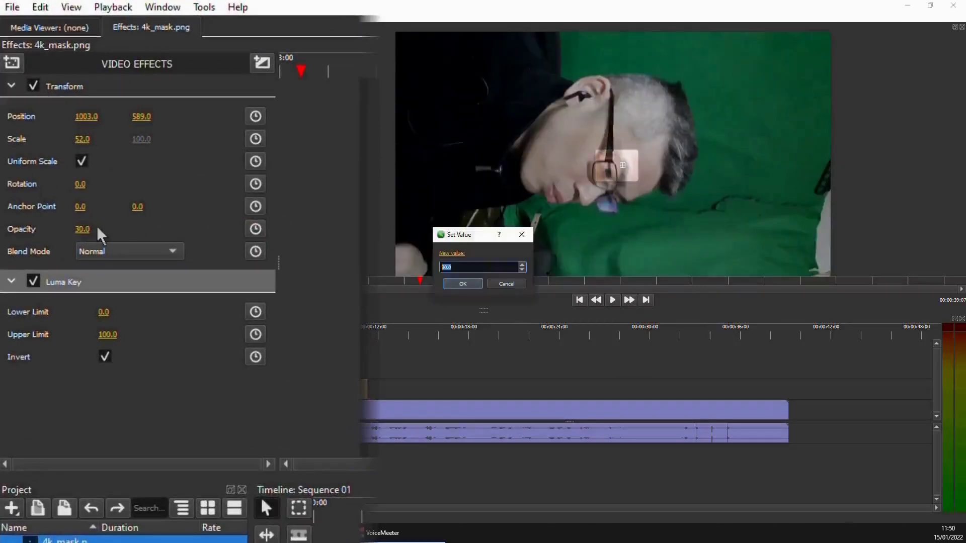
type("50")
key("Return")
Enlarge the mask clip to a scale of 68 and center the highlight on the eye at about 947, 613.
left_click_drag(622, 165, 612, 119)
key("ctrl+z")
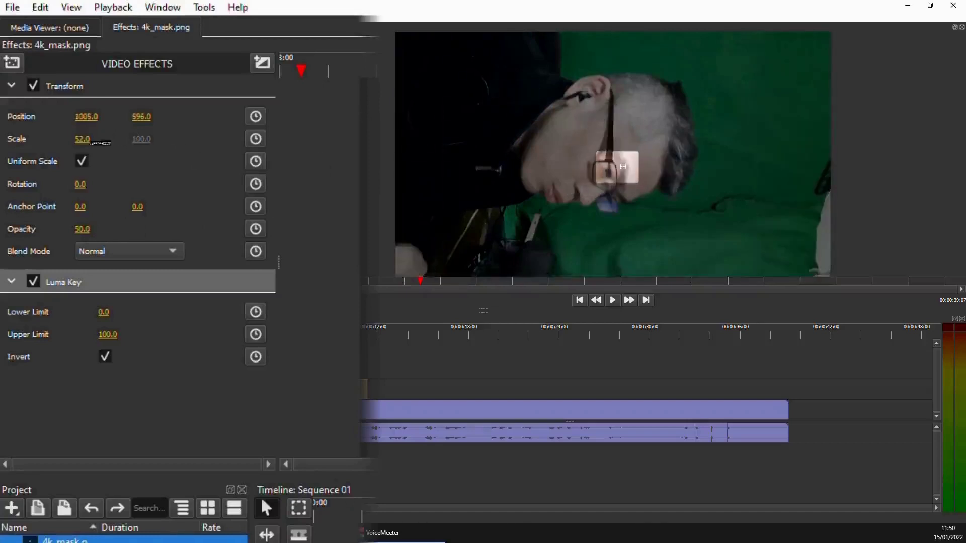
left_click_drag(101, 143, 96, 144)
left_click_drag(578, 141, 569, 145)
left_click(357, 352)
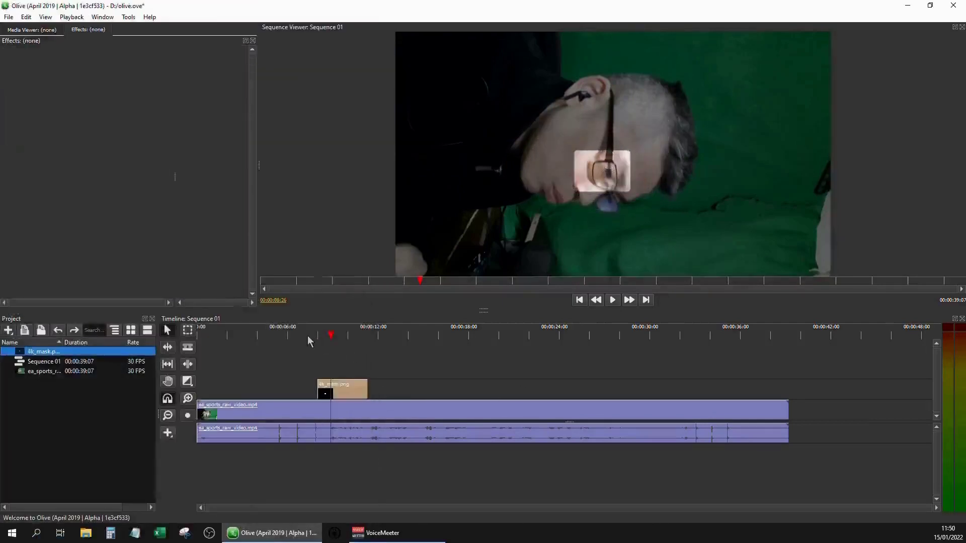
Shift the mask clip earlier to start at 00:00:07:09 and move its highlight over the eye at about 980, 319.
left_click(307, 334)
key("space")
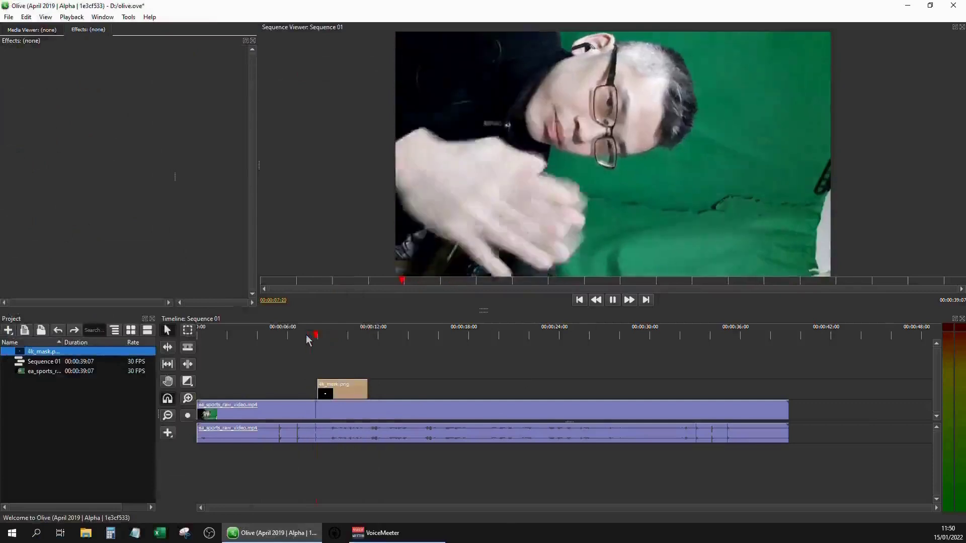
key("space")
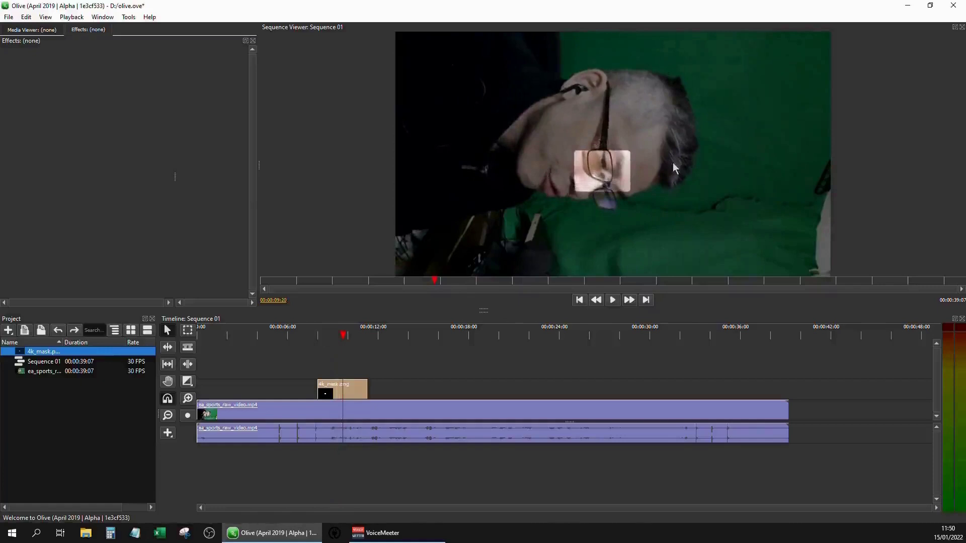
left_click(308, 335)
key("space")
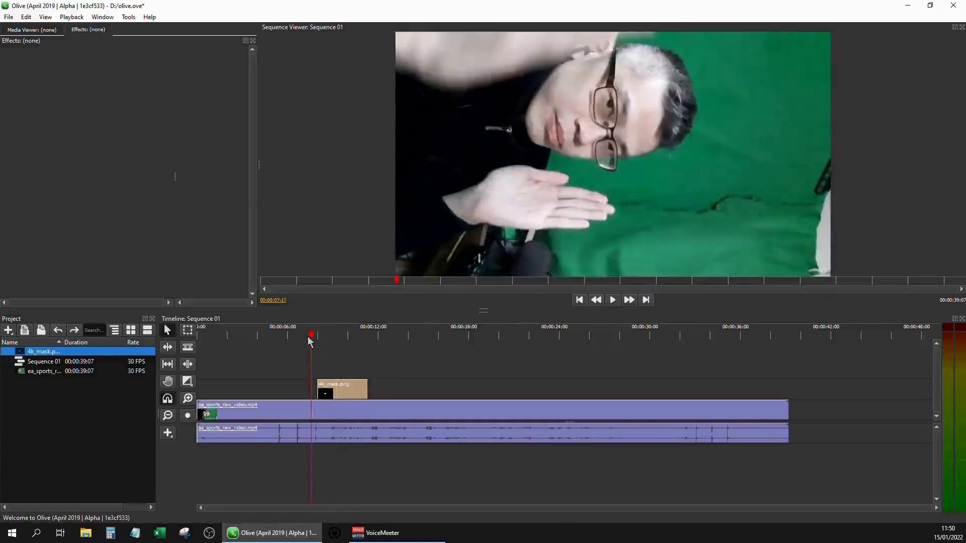
key("space")
key("Left")
key("Left")
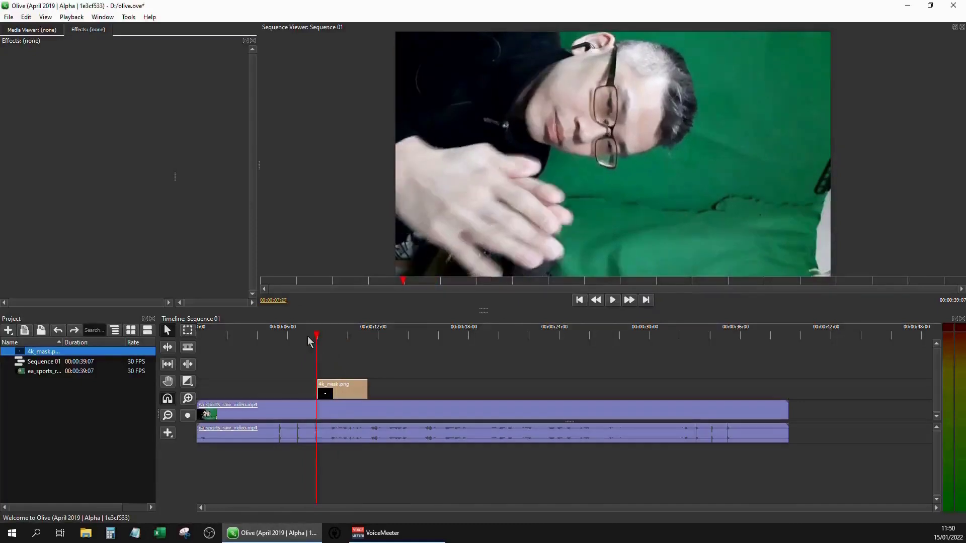
left_click_drag(343, 397, 327, 399)
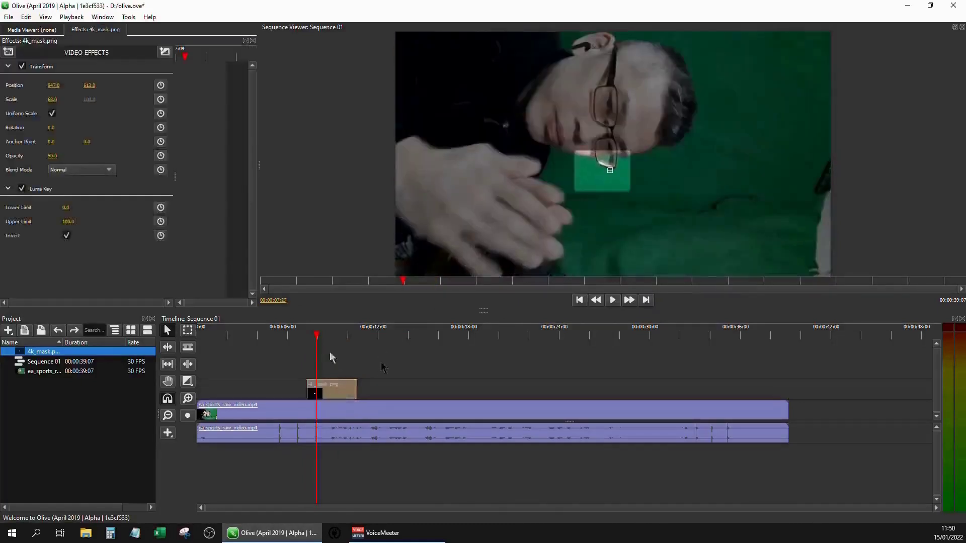
left_click_drag(610, 172, 619, 113)
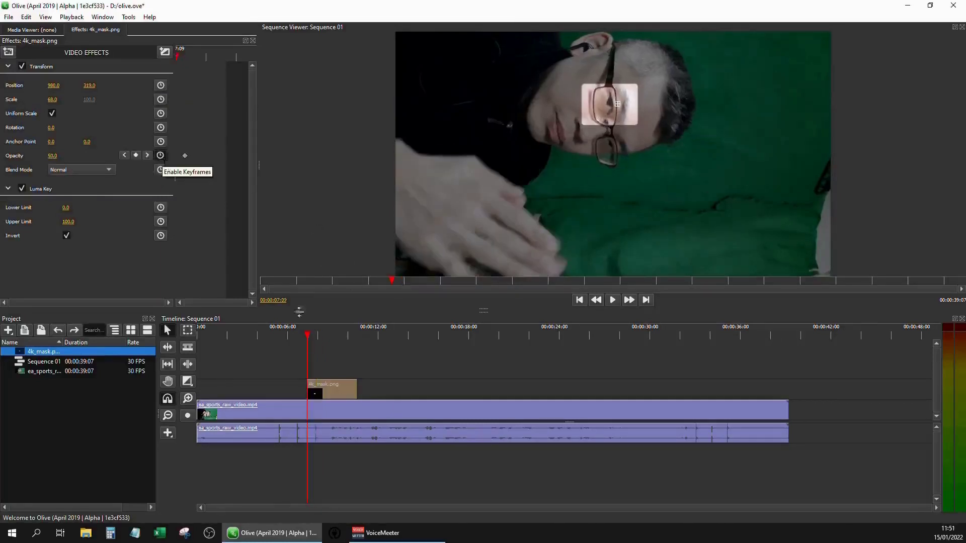
Keyframe the mask clip's opacity to fade in from 0 at its start to 50, and play the fade.
left_click_drag(52, 156, 55, 164)
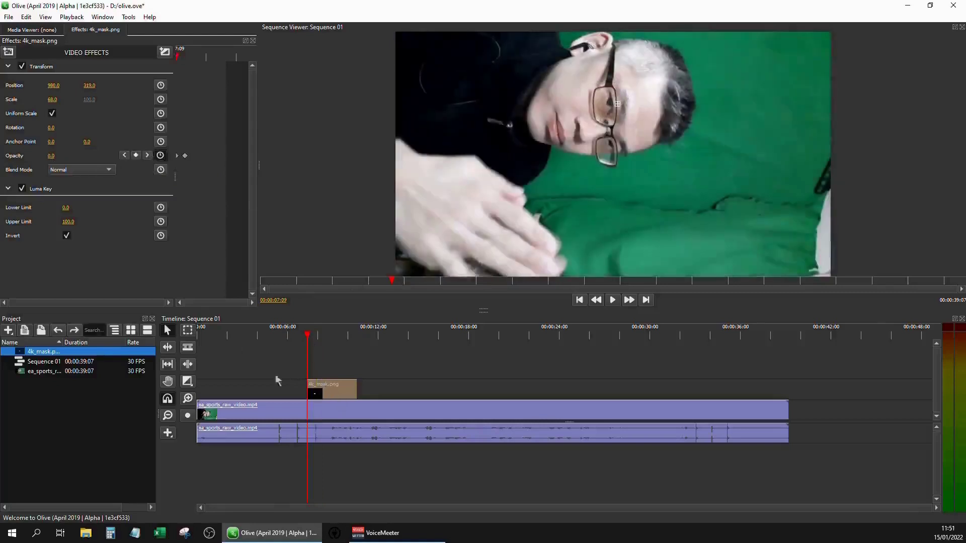
left_click(339, 363)
key("space")
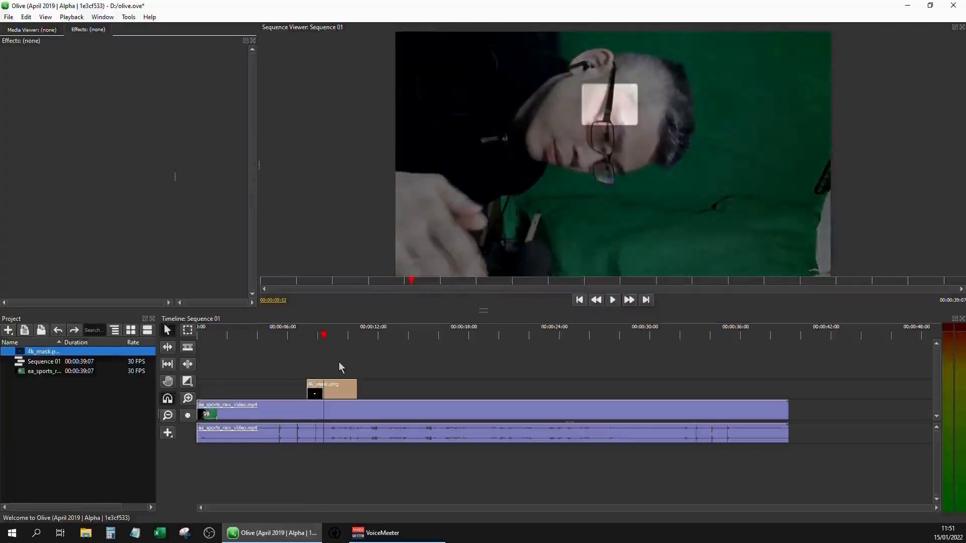
Enable scale and position keyframes on the mask clip and align them with its second opacity keyframe.
left_click(330, 396)
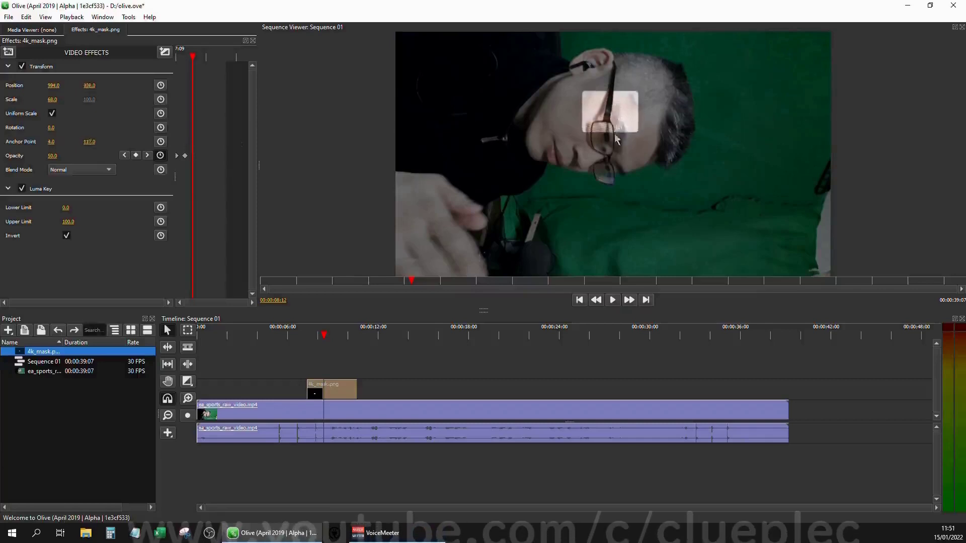
left_click_drag(614, 135, 613, 149)
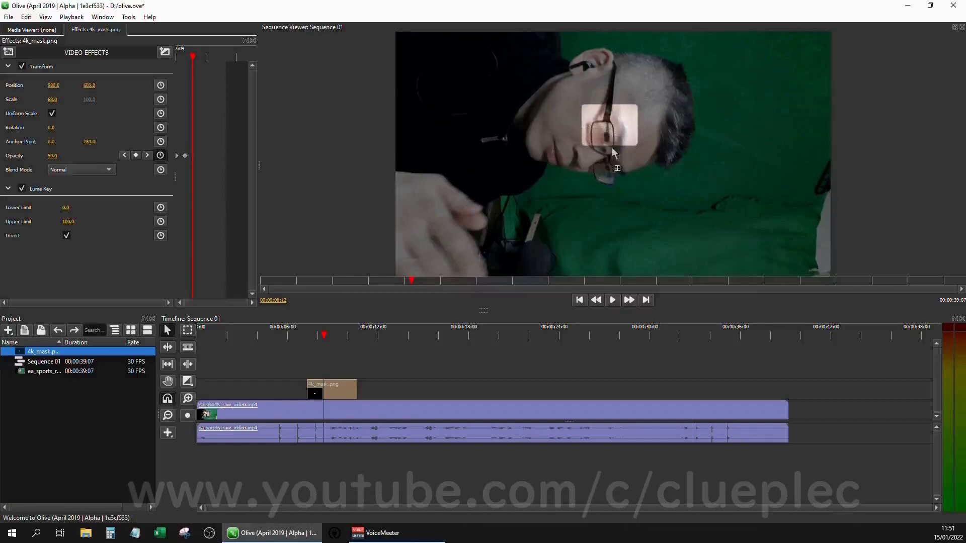
key("ctrl+z")
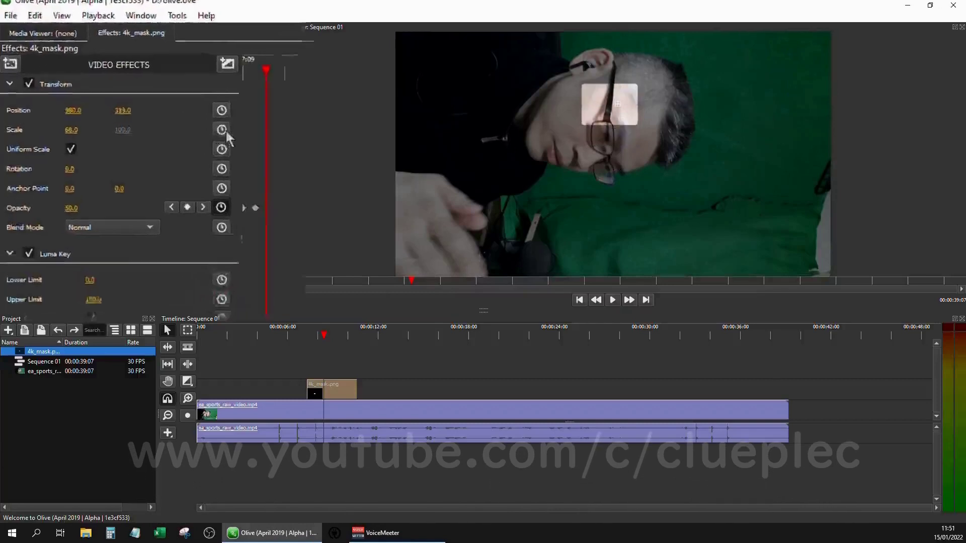
left_click(216, 127)
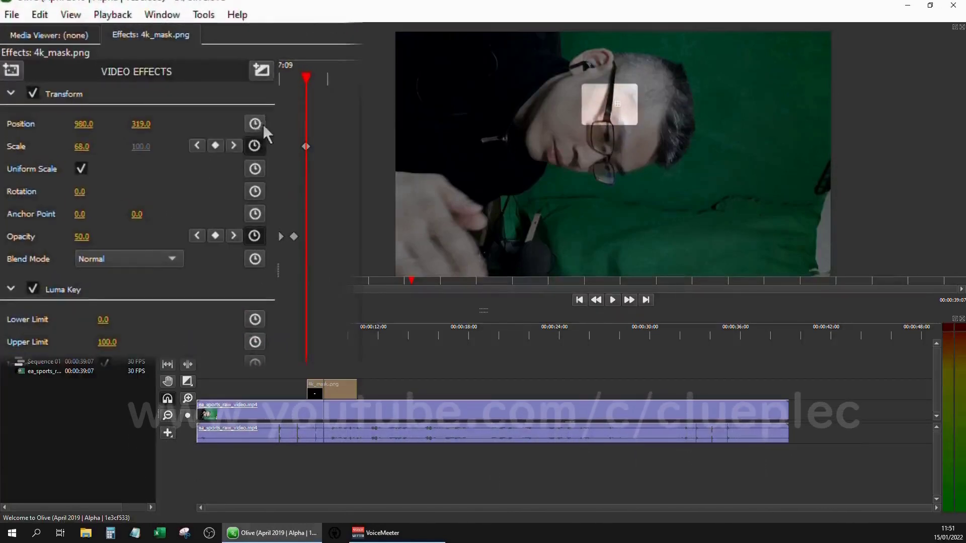
left_click(258, 125)
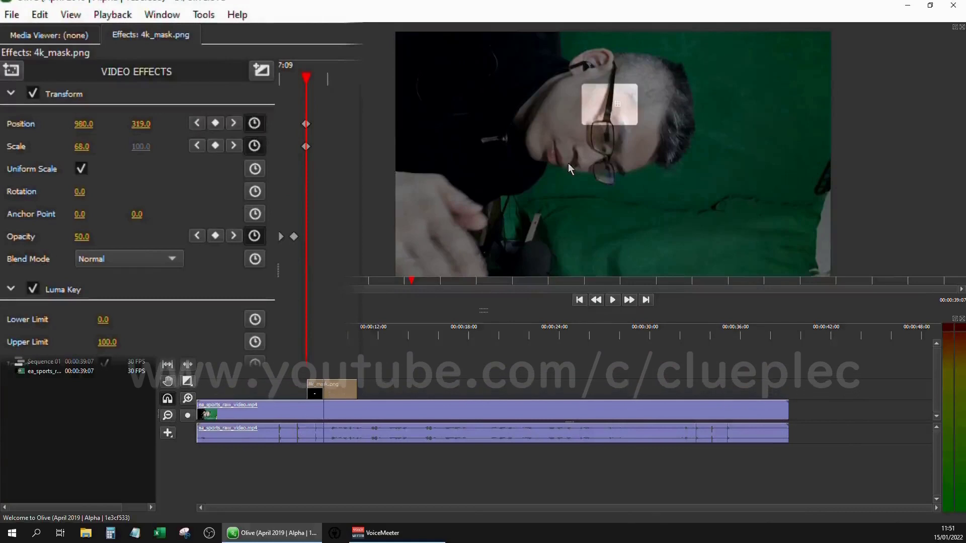
left_click(196, 236)
left_click_drag(319, 111, 296, 159)
left_click_drag(308, 125, 295, 126)
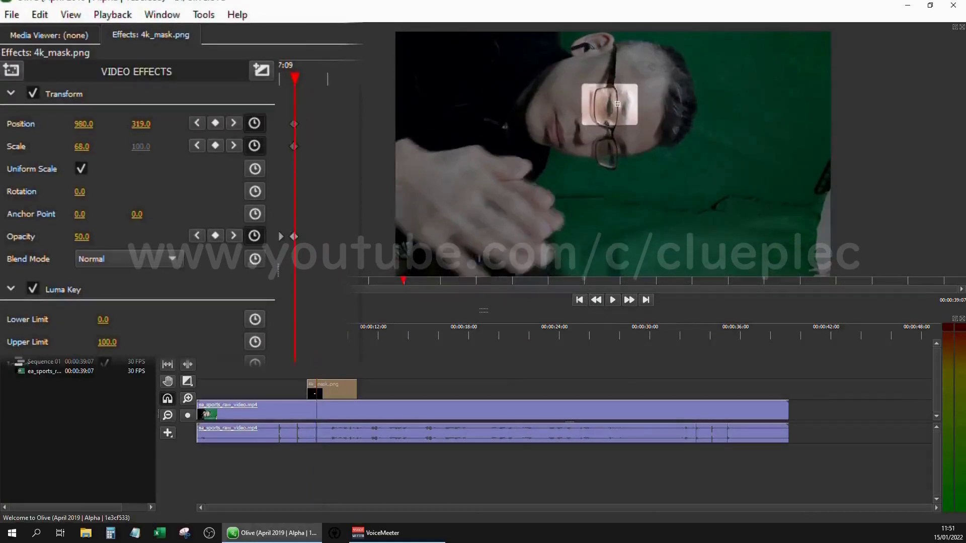
Keyframe the mask's position so the highlight follows the moving eye, ending at about 1014, 590.
key("space")
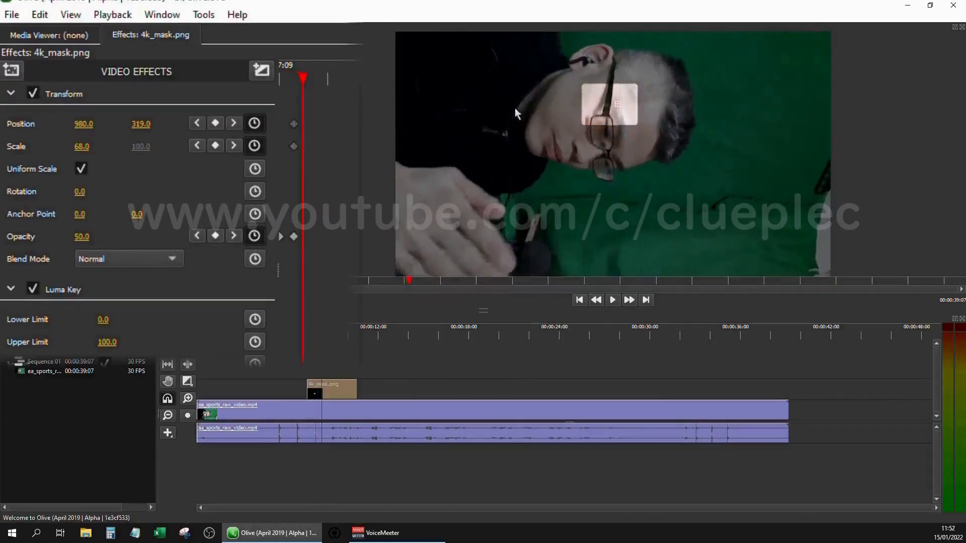
left_click_drag(602, 114, 603, 136)
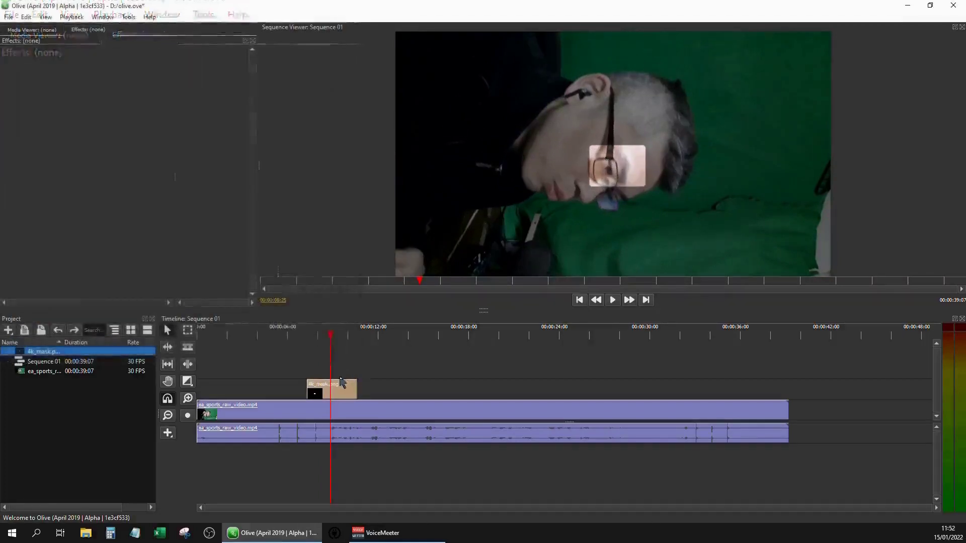
Split the mask clip at 00:00:09:11.
left_click(338, 396)
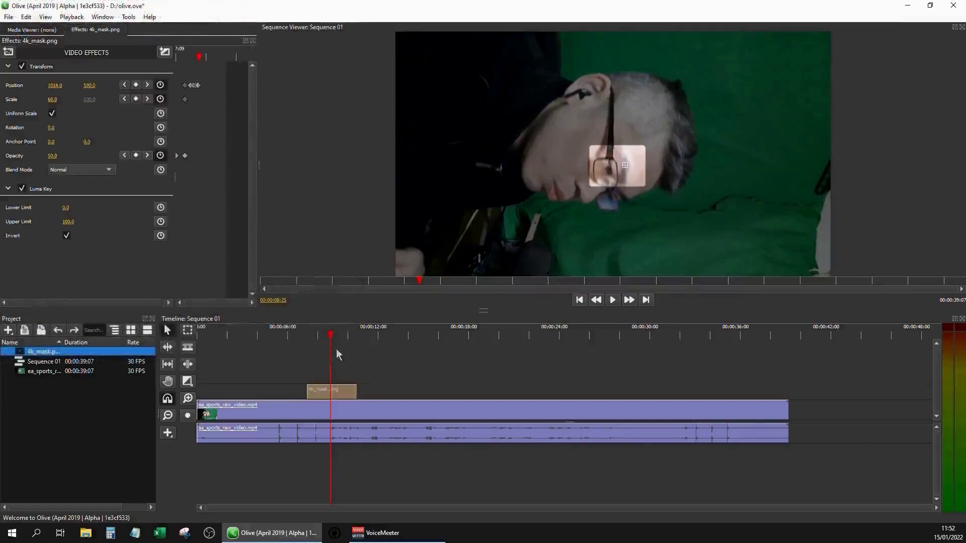
key("space")
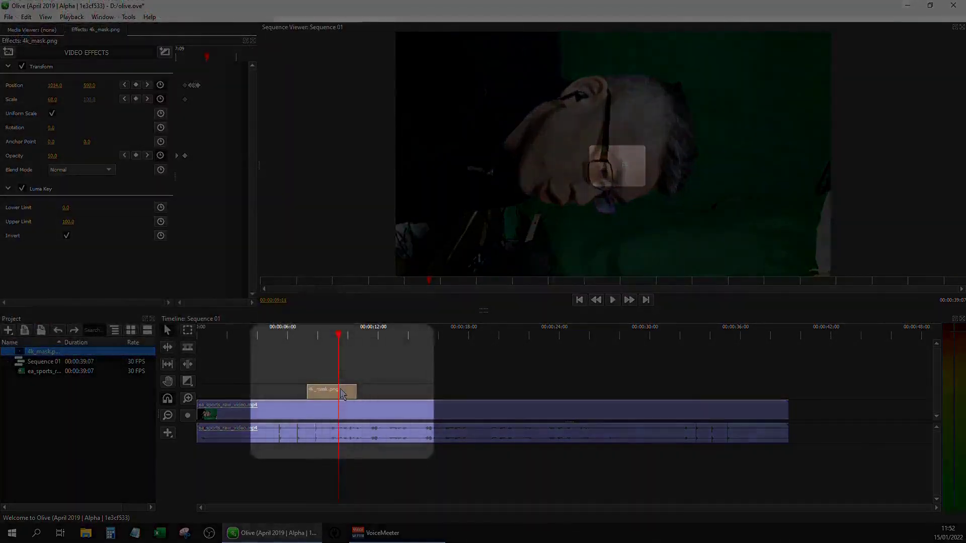
key("ctrl+k")
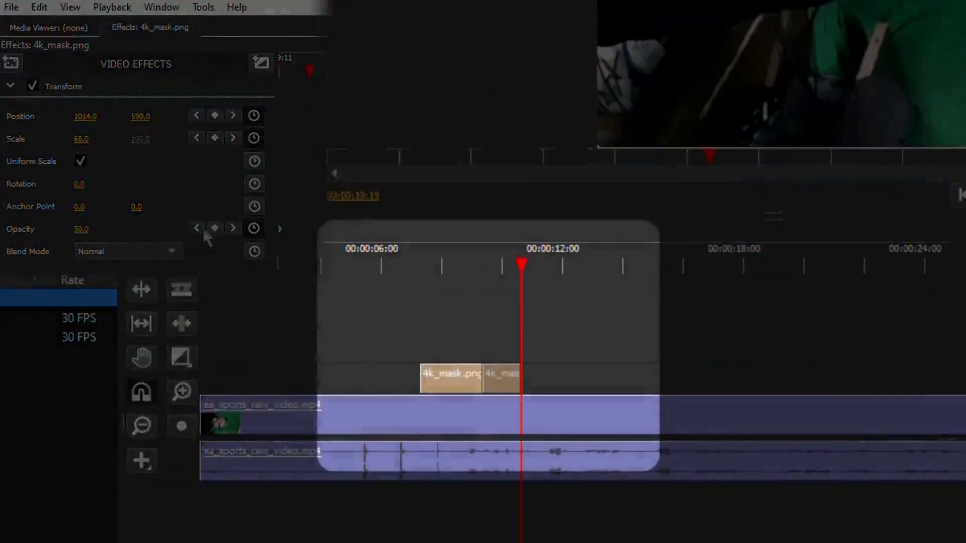
Keyframe the second mask part's opacity to fade out at its end and play back the whole highlight.
left_click_drag(110, 238, 107, 237)
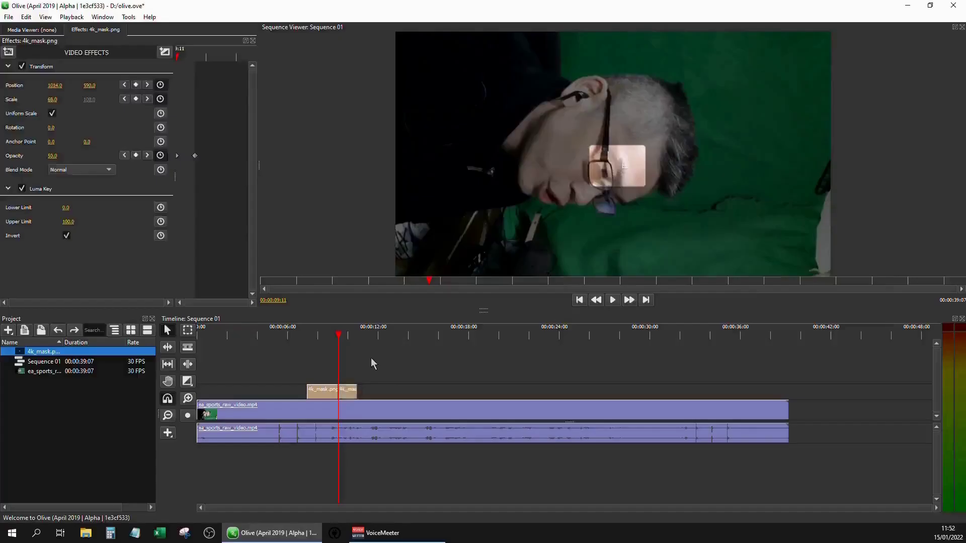
left_click(551, 316)
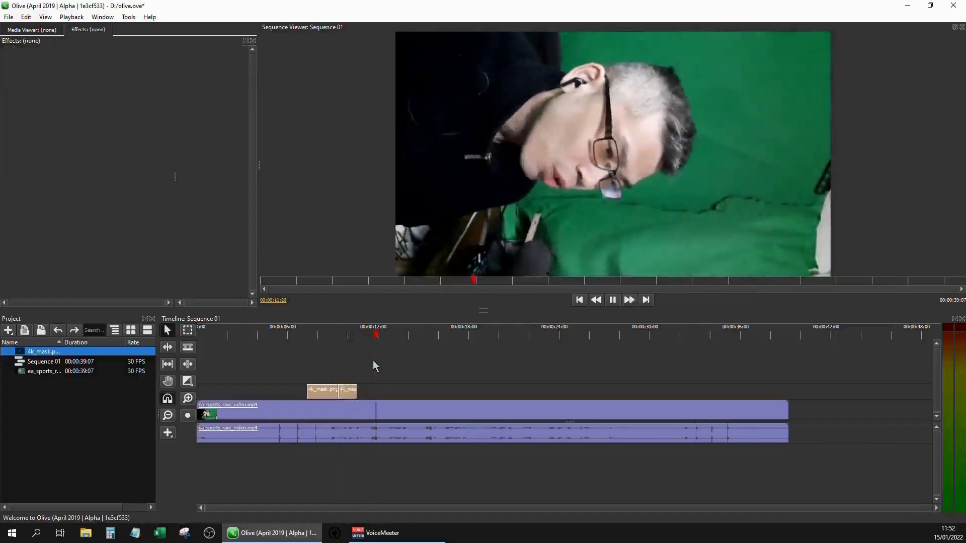
key("space")
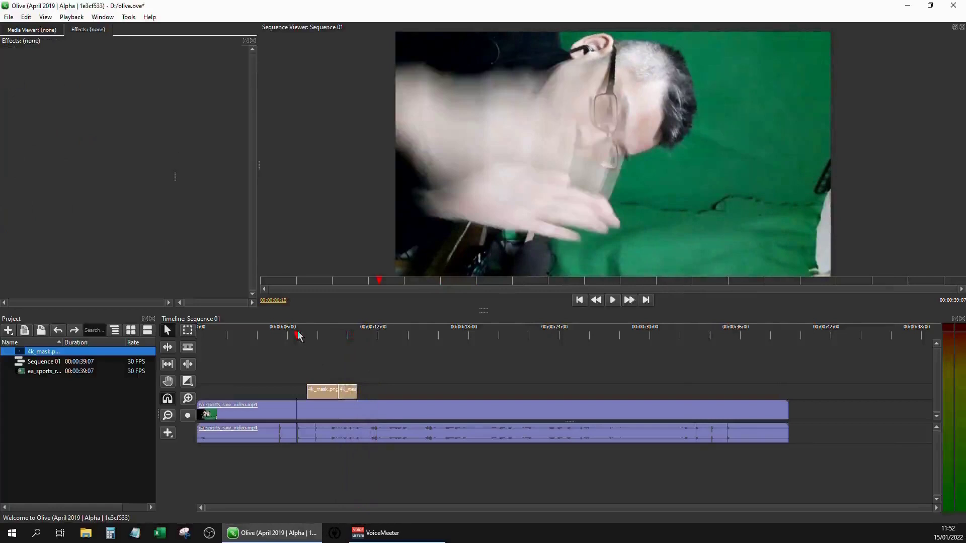
key("space")
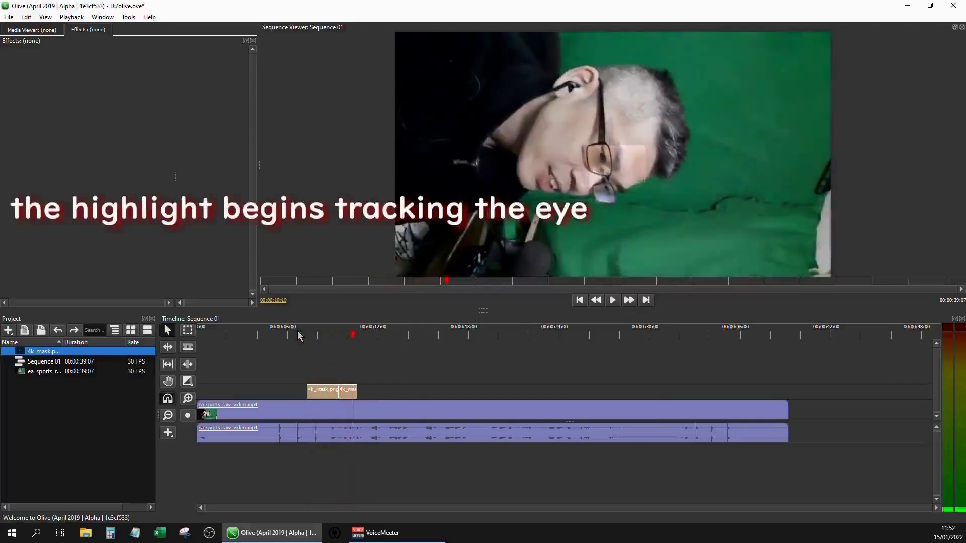
key("space")
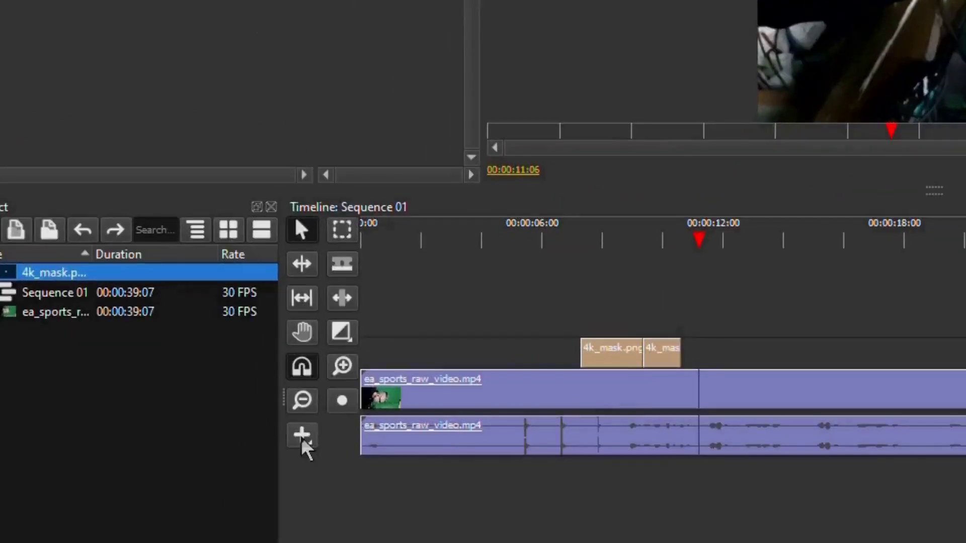
Add a Solid Color clip starting at 00:00:11:06 on the track that holds the mask clips.
left_click(167, 433)
left_click(304, 440)
left_click(302, 435)
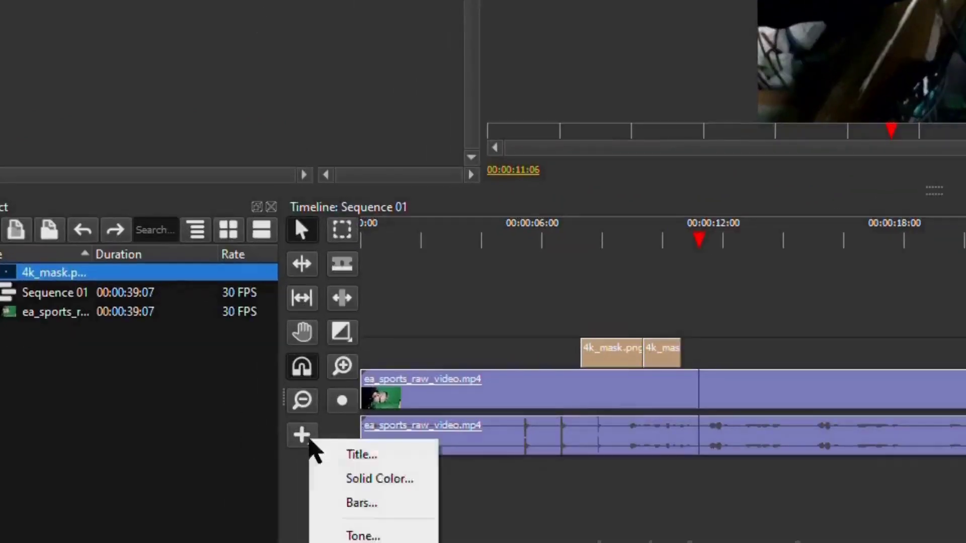
left_click(362, 479)
left_click_drag(701, 361, 784, 359)
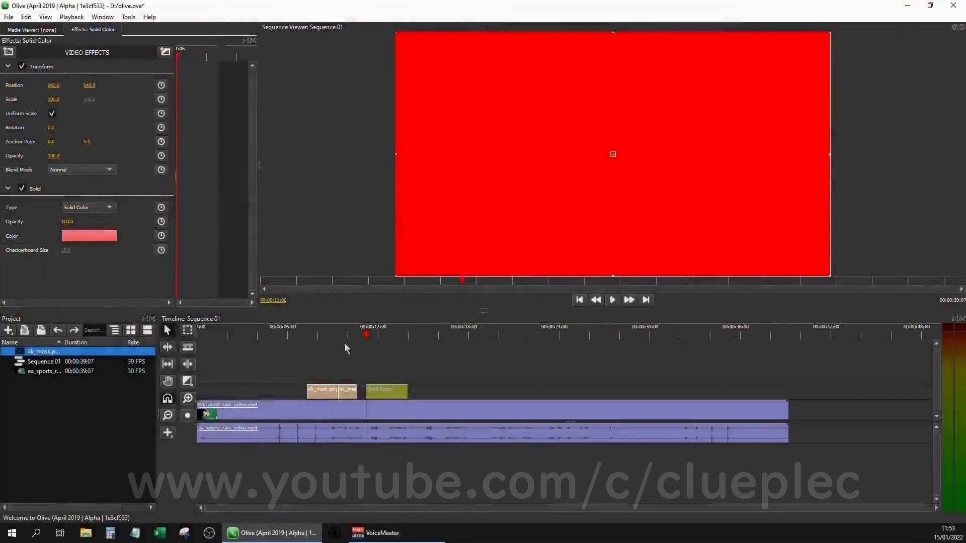
Set the Solid Color clip's color to black.
left_click(89, 236)
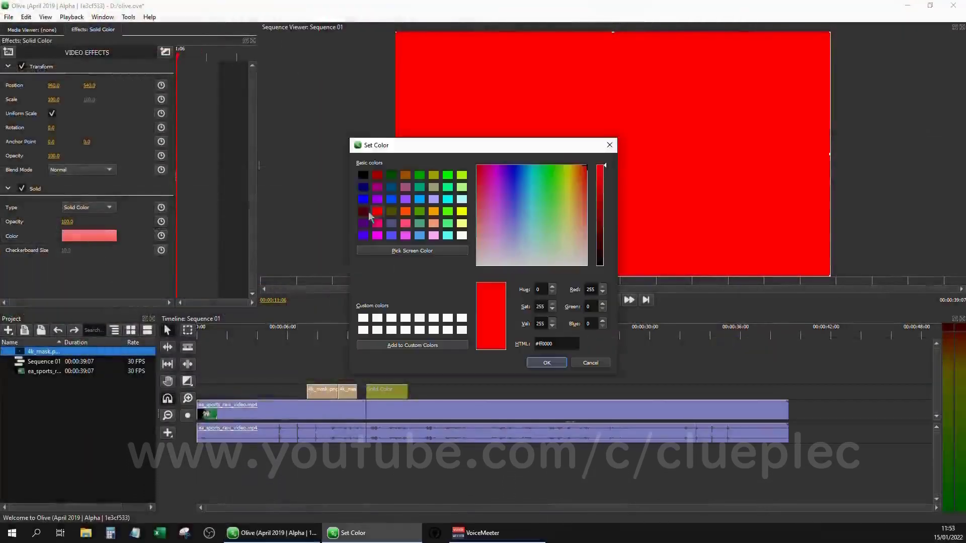
left_click(362, 176)
left_click(547, 362)
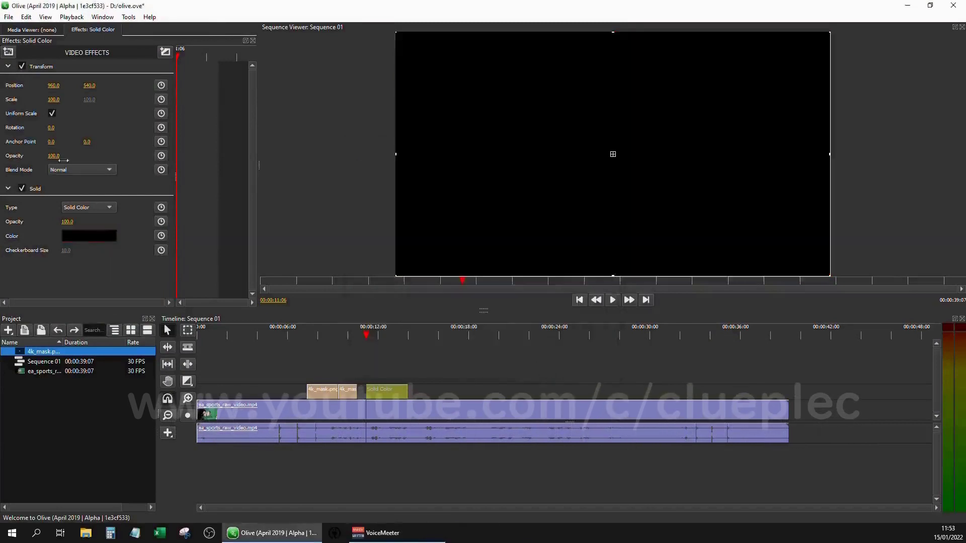
Set the Solid Color clip's opacity to 60 and add a Crop effect to it.
left_click(54, 156)
type("60")
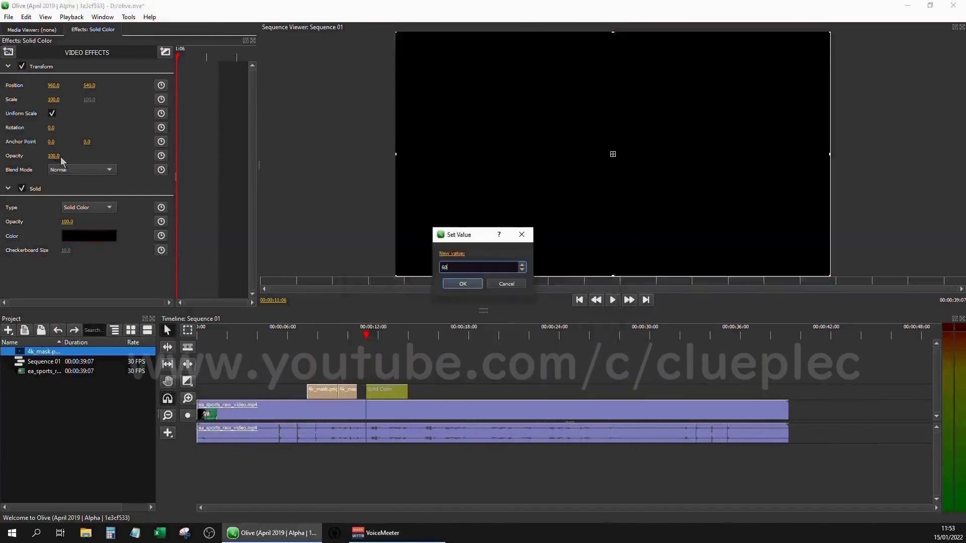
key("Return")
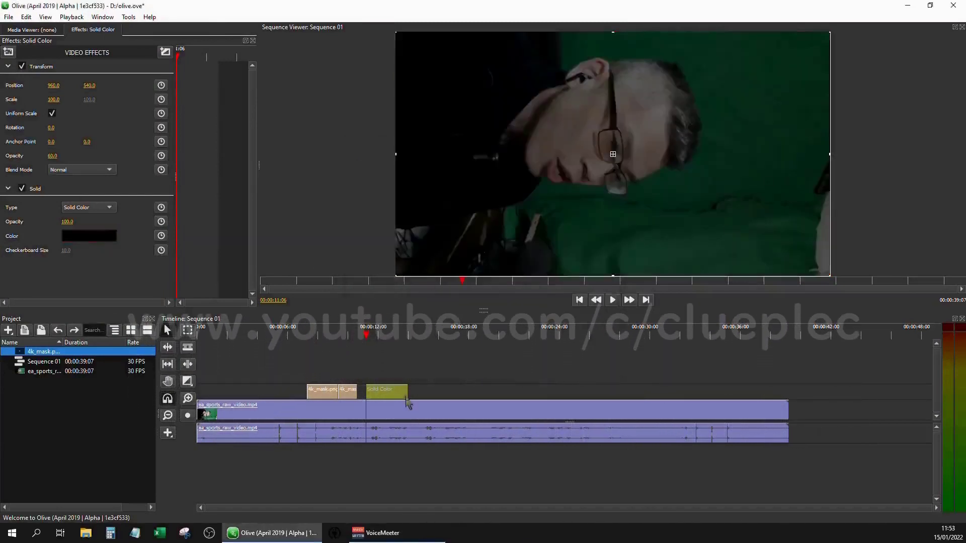
left_click(9, 51)
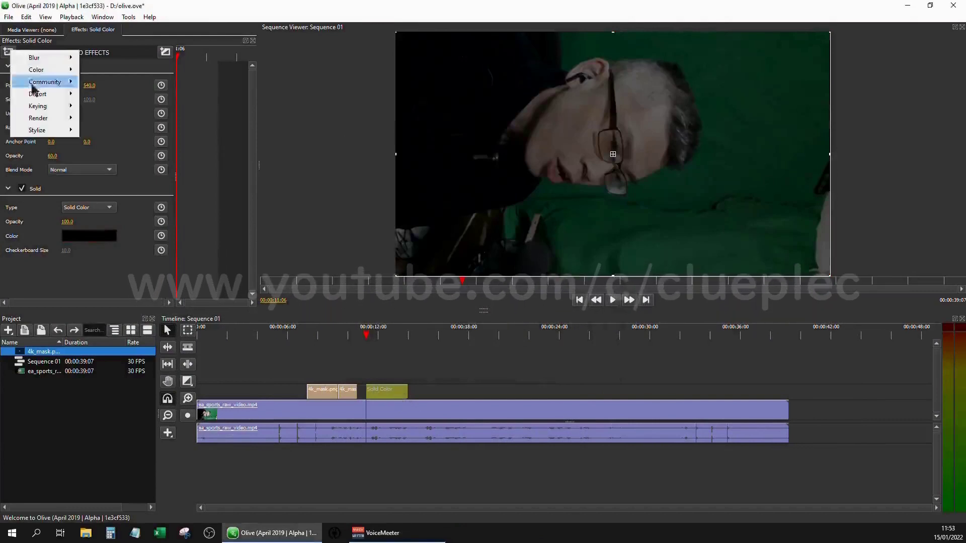
mouse_move(45, 96)
left_click(101, 118)
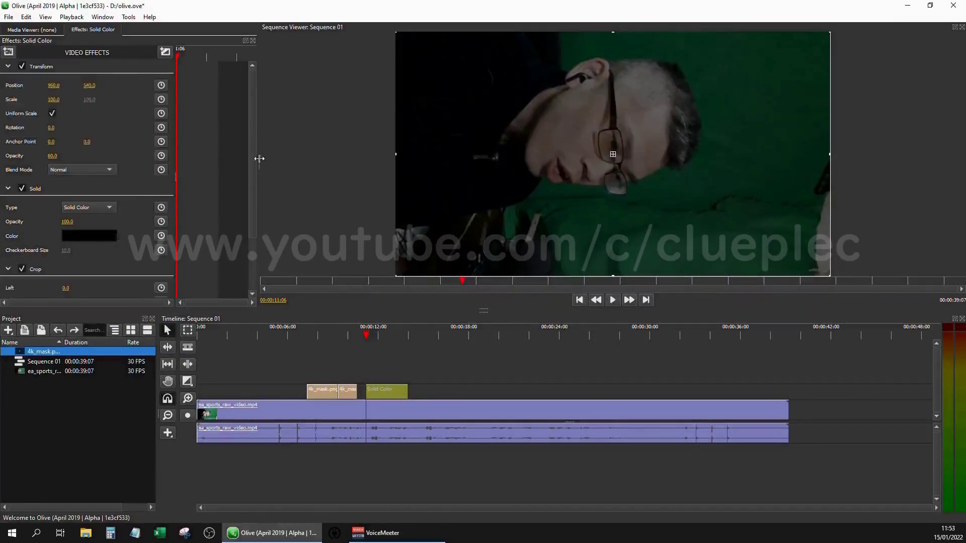
Enable keyframing for the Crop effect's Left, Top, Right, Bottom and Feather values, and turn on Invert.
scroll(253, 174, "down", 3)
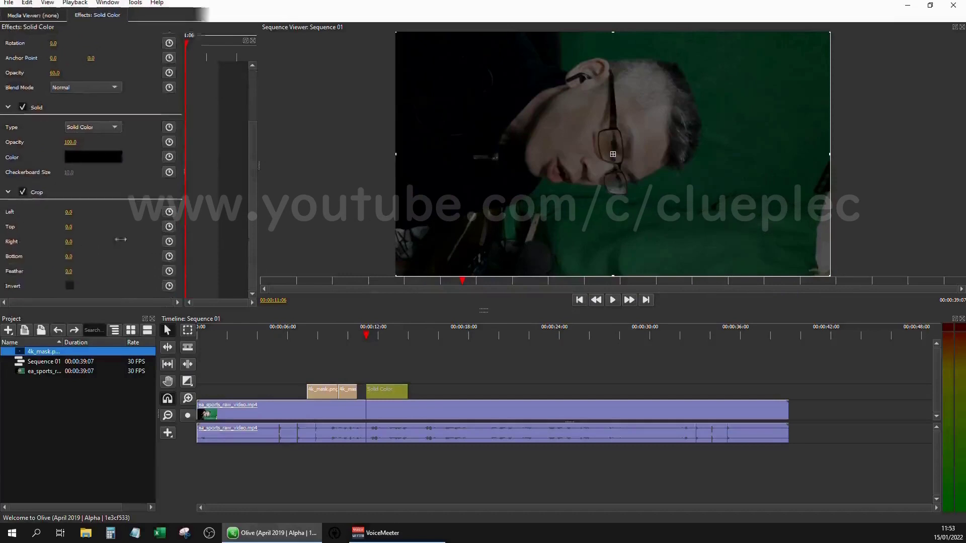
left_click(232, 175)
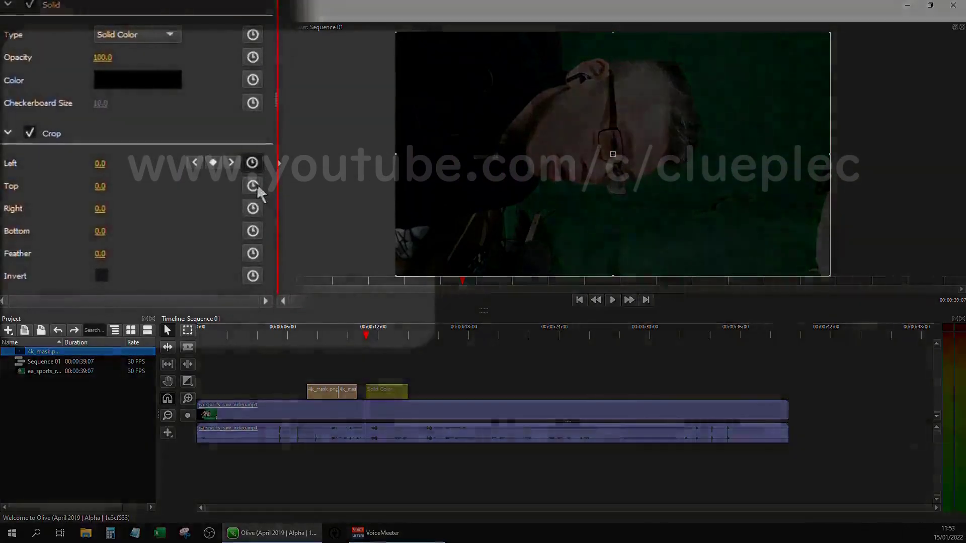
left_click(233, 196)
left_click(252, 208)
left_click(253, 231)
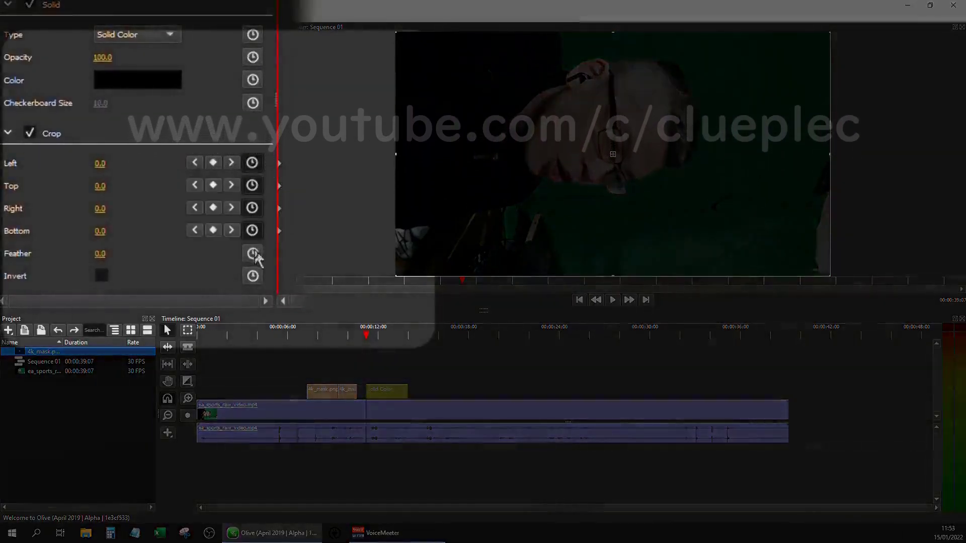
left_click(253, 253)
left_click(102, 276)
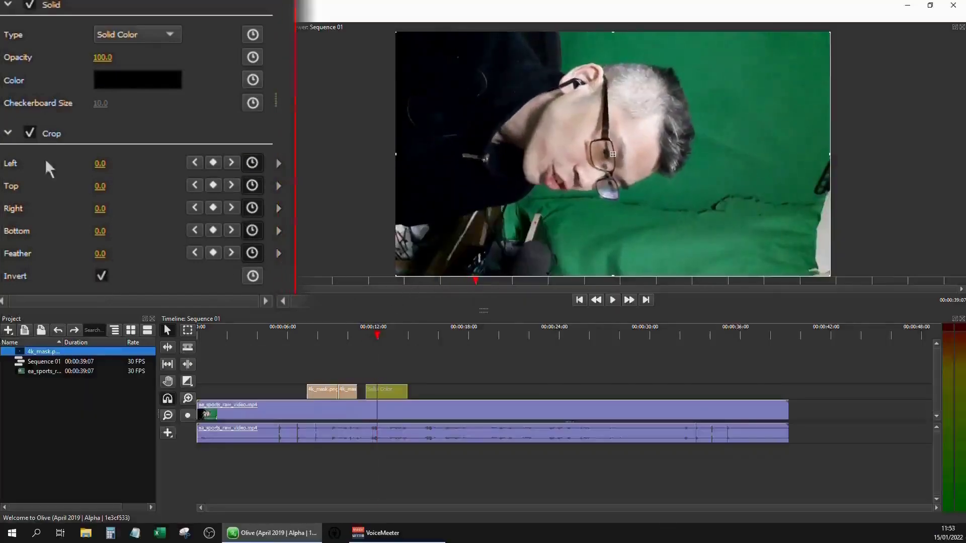
Keyframe the inverted crop around the eye at about 00:00:12, with Left 41, Right 47 and Feather 40.
left_click_drag(107, 190, 104, 162)
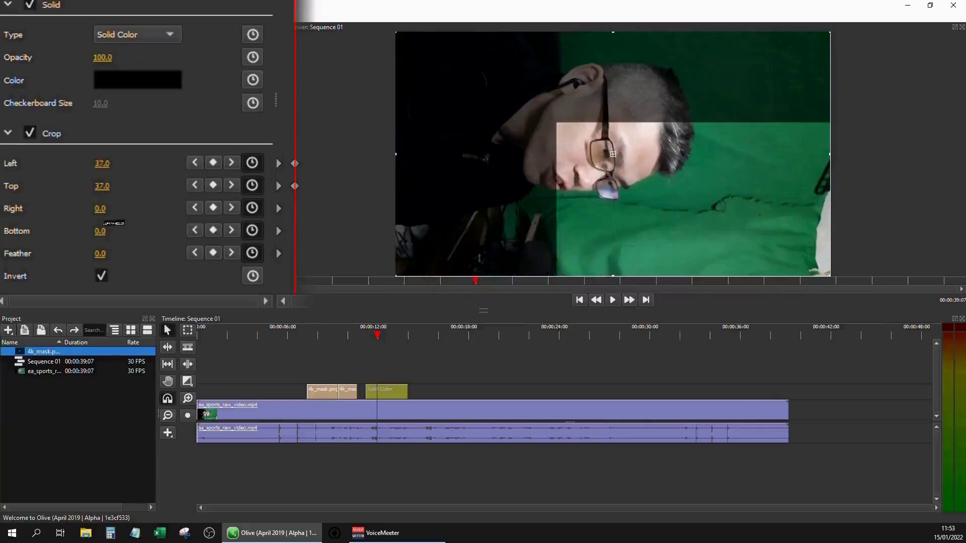
left_click_drag(121, 216, 115, 216)
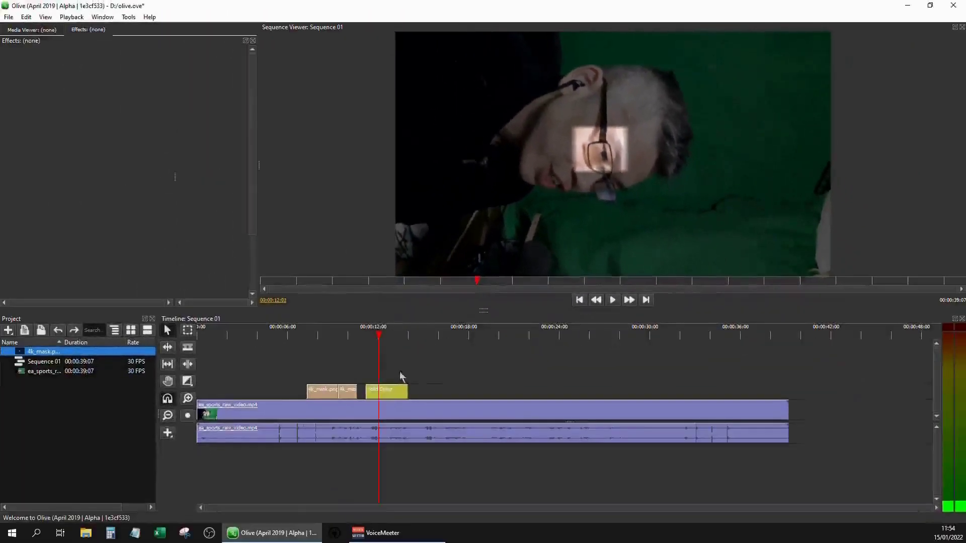
Keyframe the Solid Color clip's crop further along the clip to follow the eye, with Top 44 and Bottom 41.
left_click(397, 392)
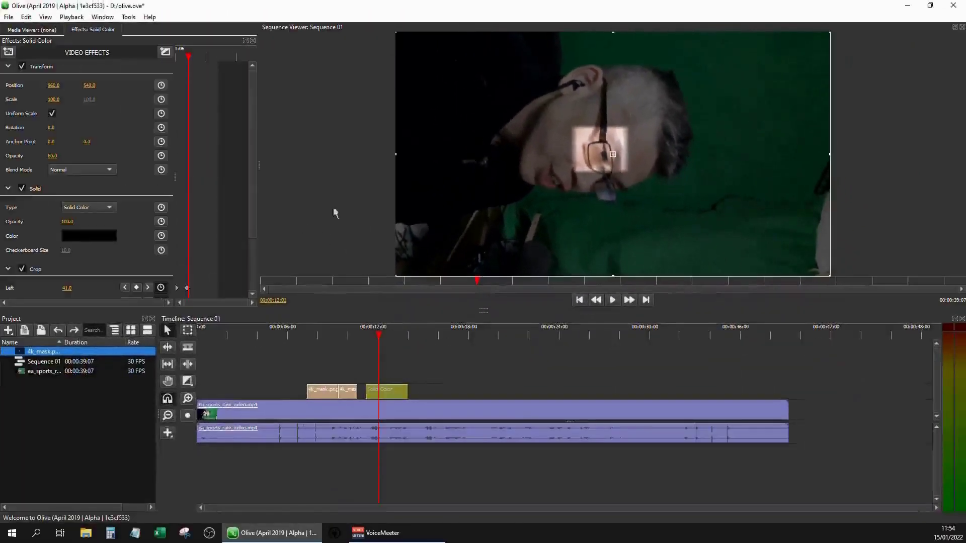
left_click_drag(253, 173, 257, 258)
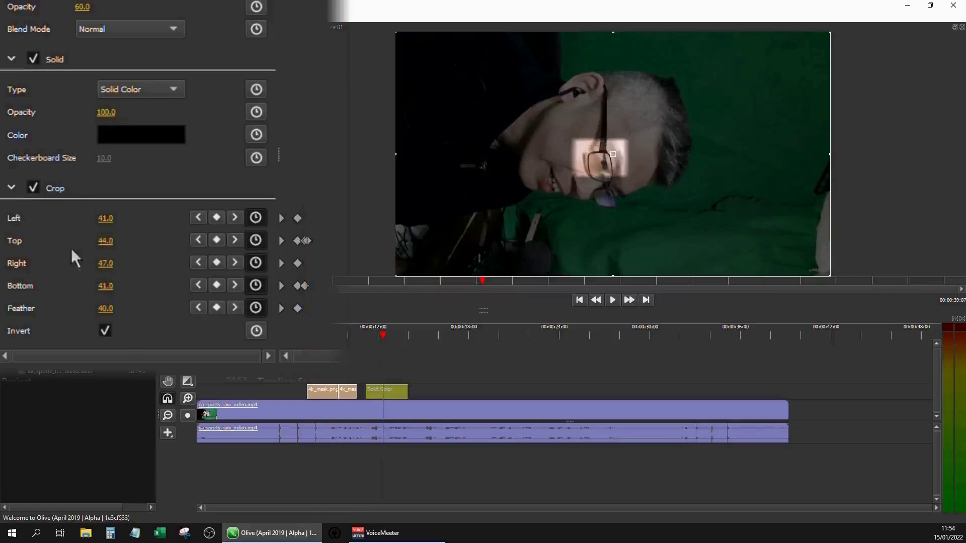
left_click(366, 373)
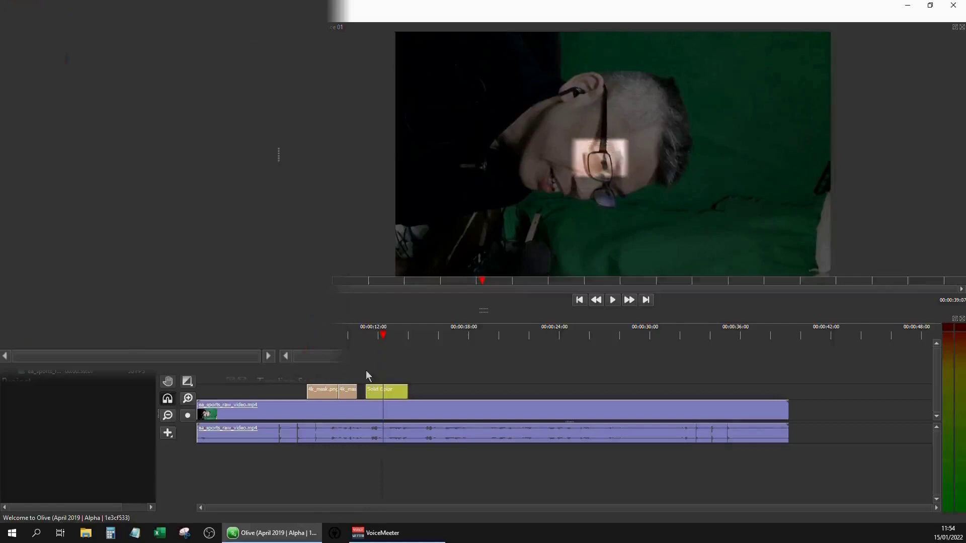
Move the first mask clip's highlight over the eye at 00:00:08:24.
left_click(322, 395)
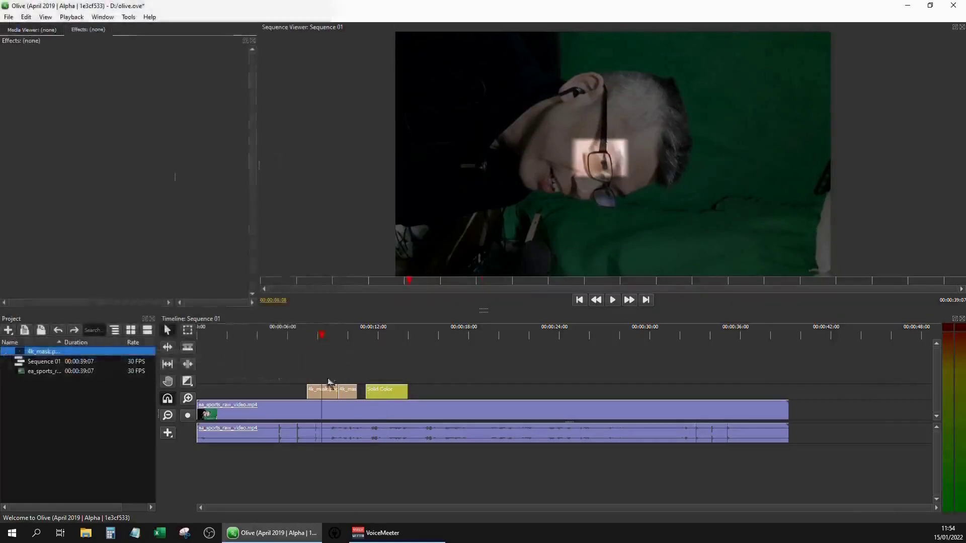
key("space")
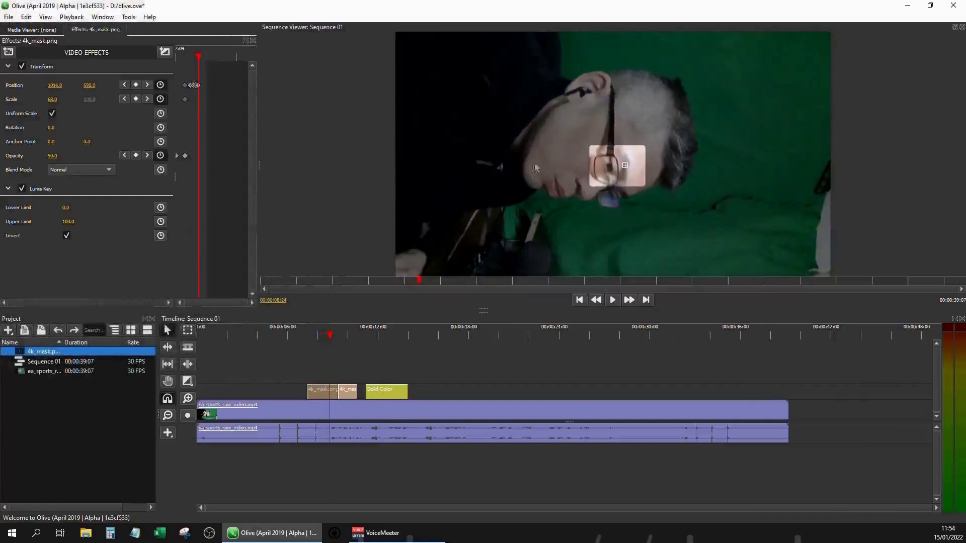
left_click_drag(622, 166, 612, 184)
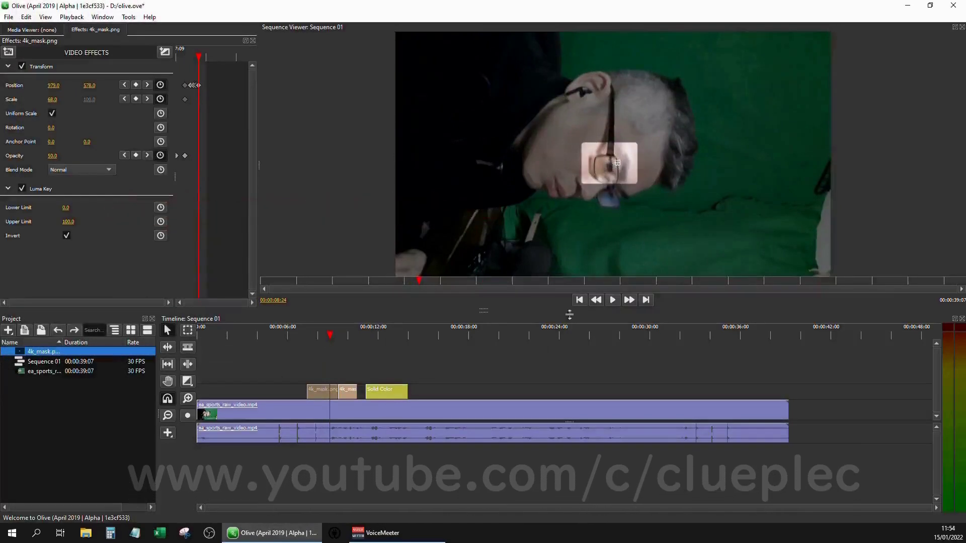
Keyframe a lower Right crop value at 00:00:12:13 on the Solid Color clip to widen the highlighted area.
left_click(383, 344)
left_click(385, 392)
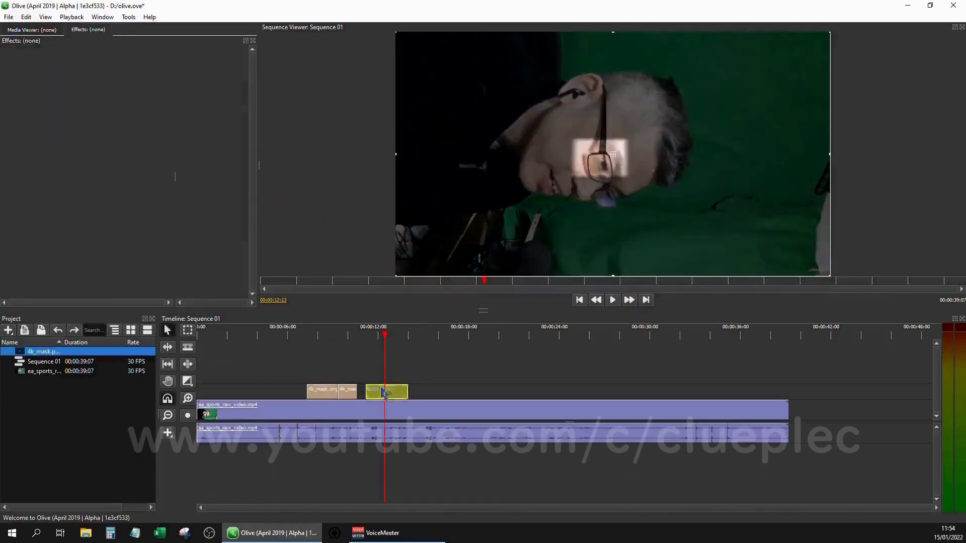
scroll(236, 205, "down", 2)
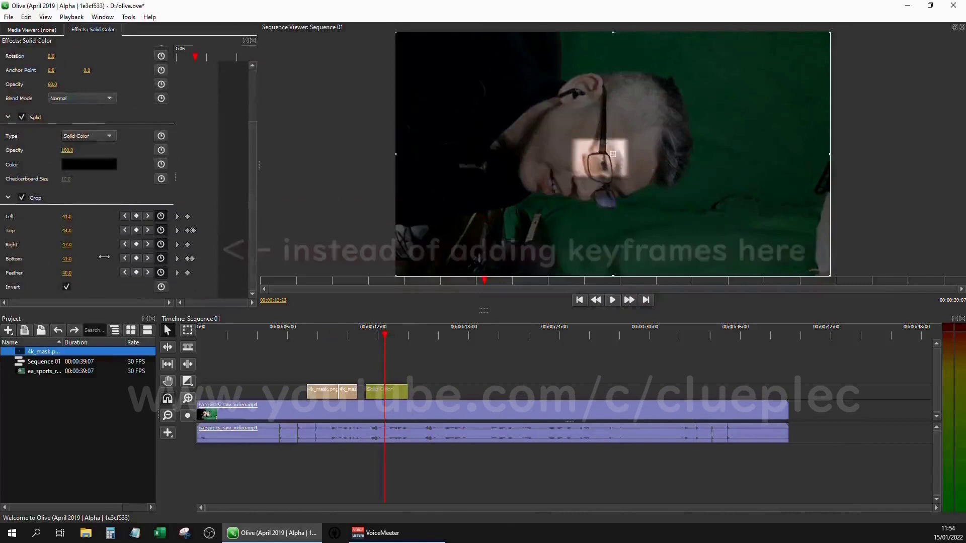
left_click_drag(89, 247, 349, 300)
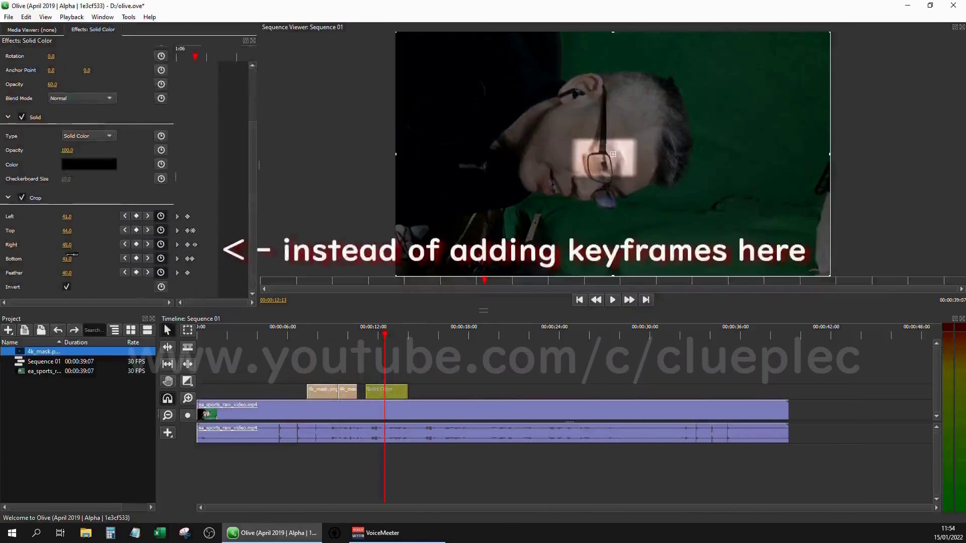
left_click(410, 375)
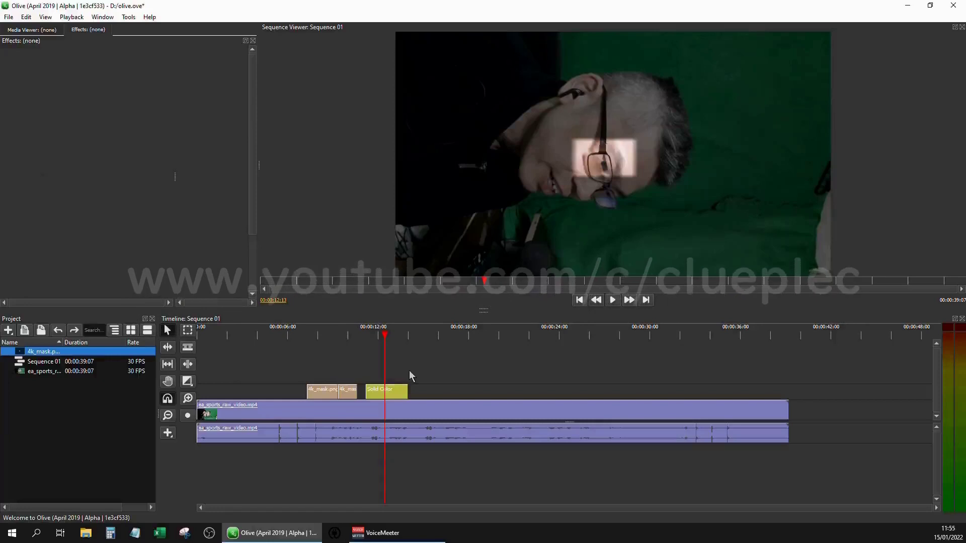
Go back to the start of the first mask clip and review its applied effects and the effects that can be added.
left_click(339, 341)
left_click_drag(339, 342, 316, 342)
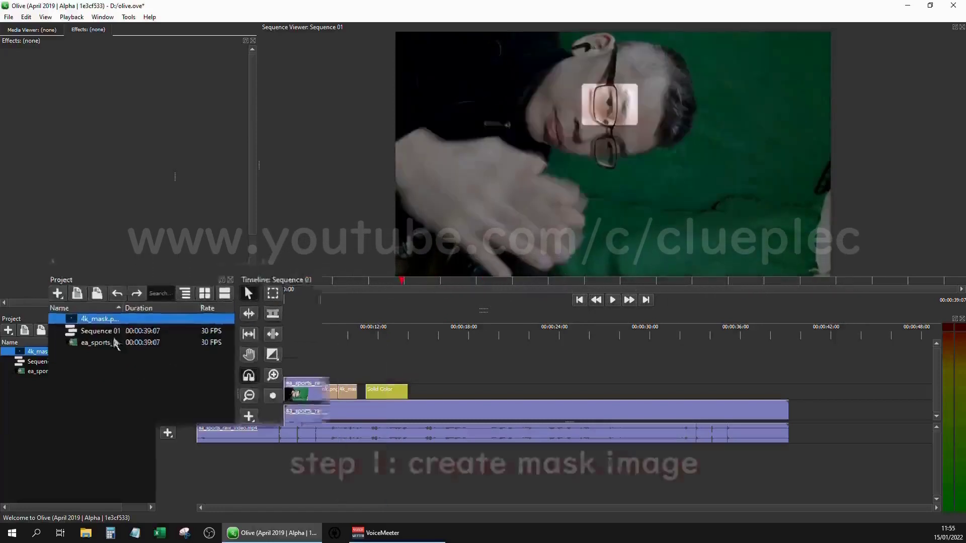
mouse_move(49, 357)
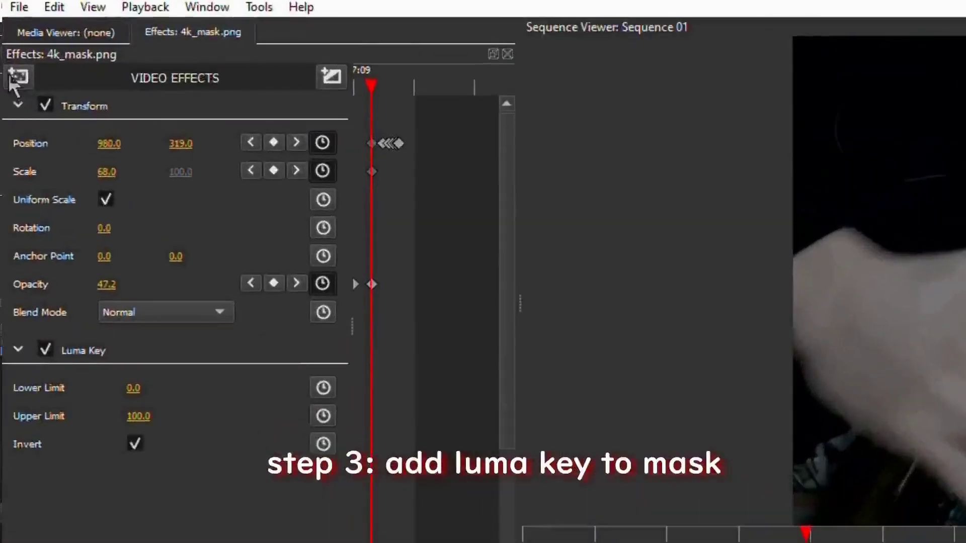
left_click(9, 52)
mouse_move(18, 63)
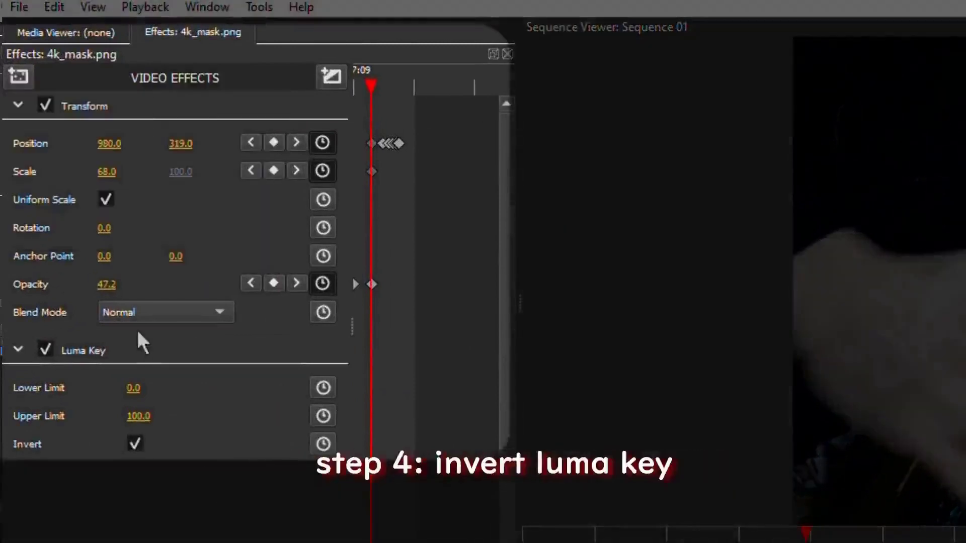
Turn the mask's Luma Key inversion off and back on to compare both looks.
left_click(125, 367)
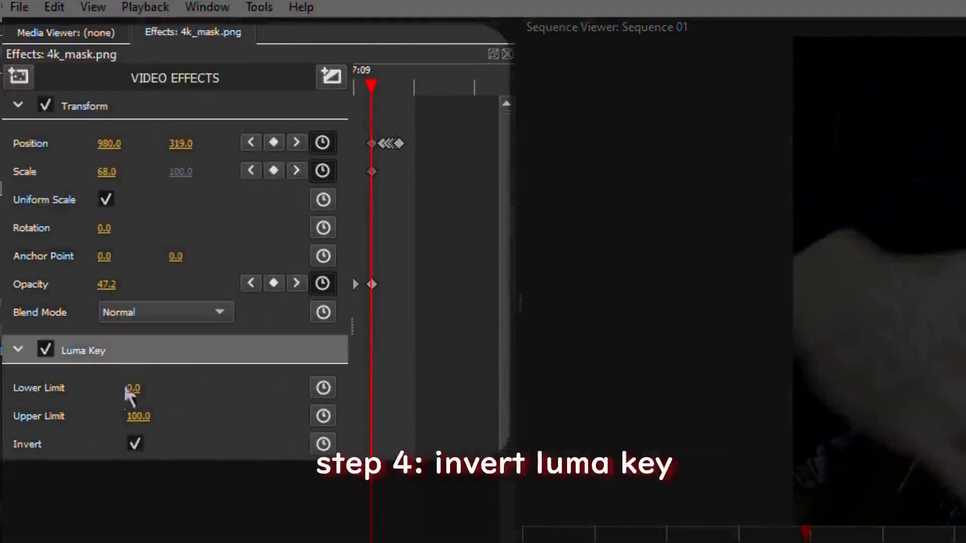
left_click(140, 443)
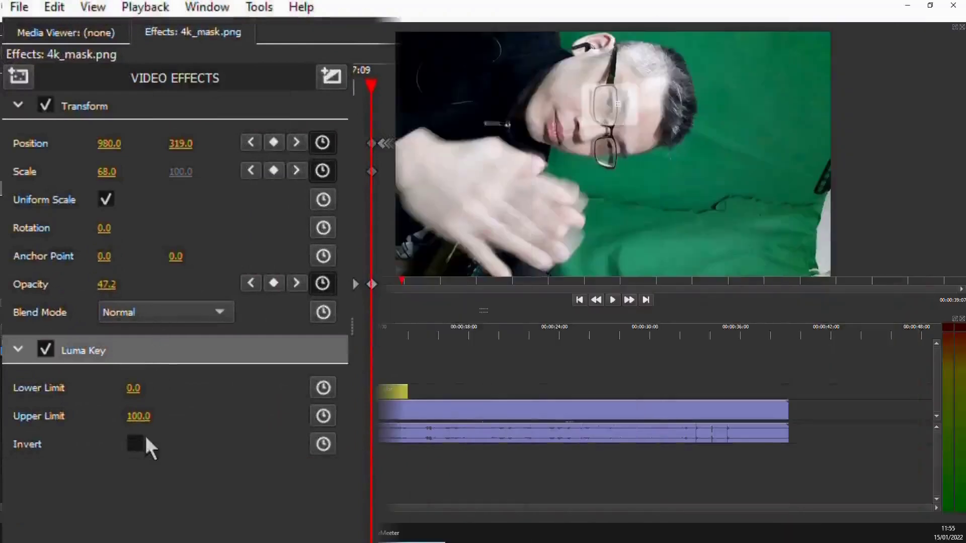
left_click(140, 444)
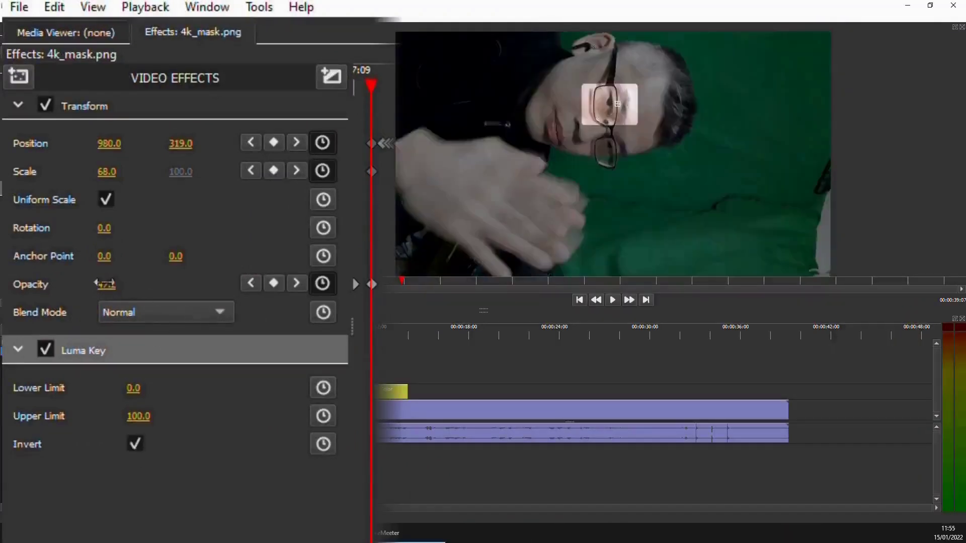
Lower the first mask clip's opacity at the current keyframe.
left_click_drag(111, 291, 111, 291)
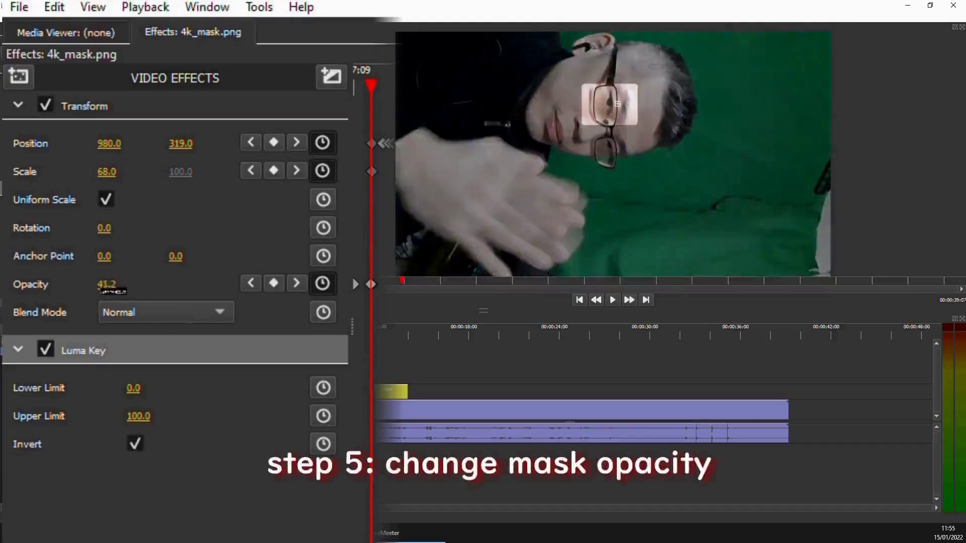